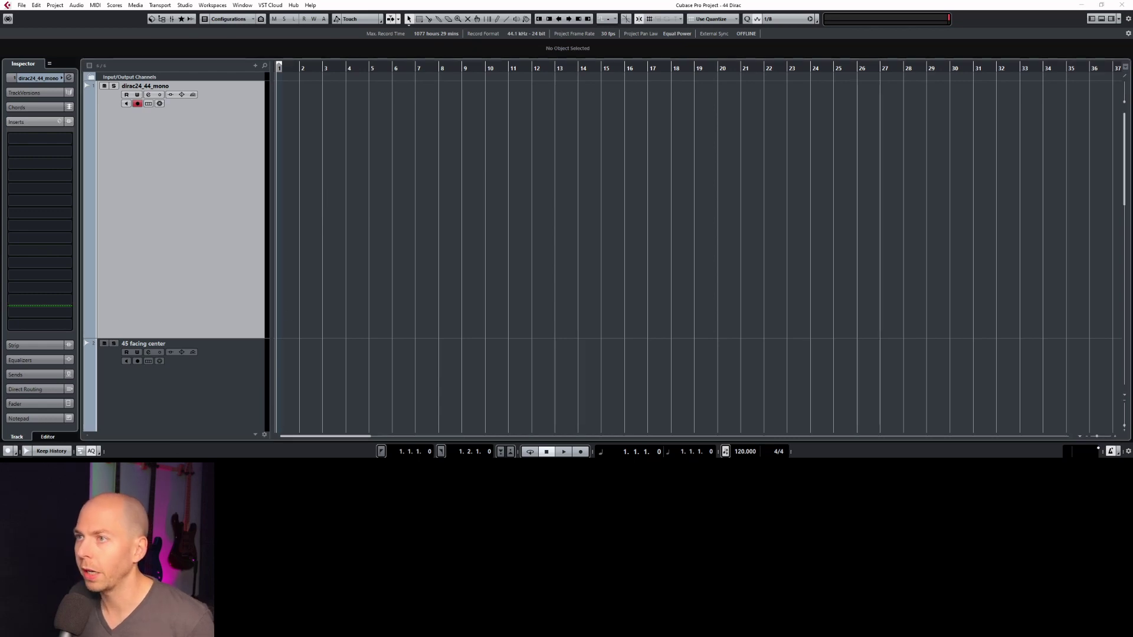
Import dirac24_44_mono.wav and move its event to start exactly at bar 1 (1.1.1.0)
drag(311, 242, 317, 225)
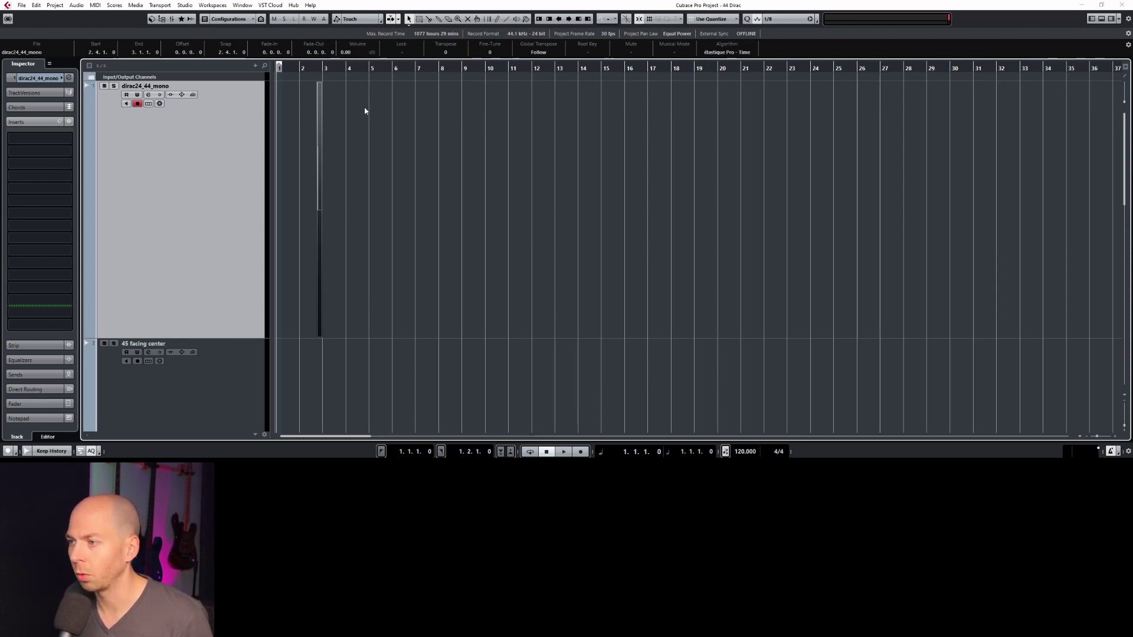
key(l)
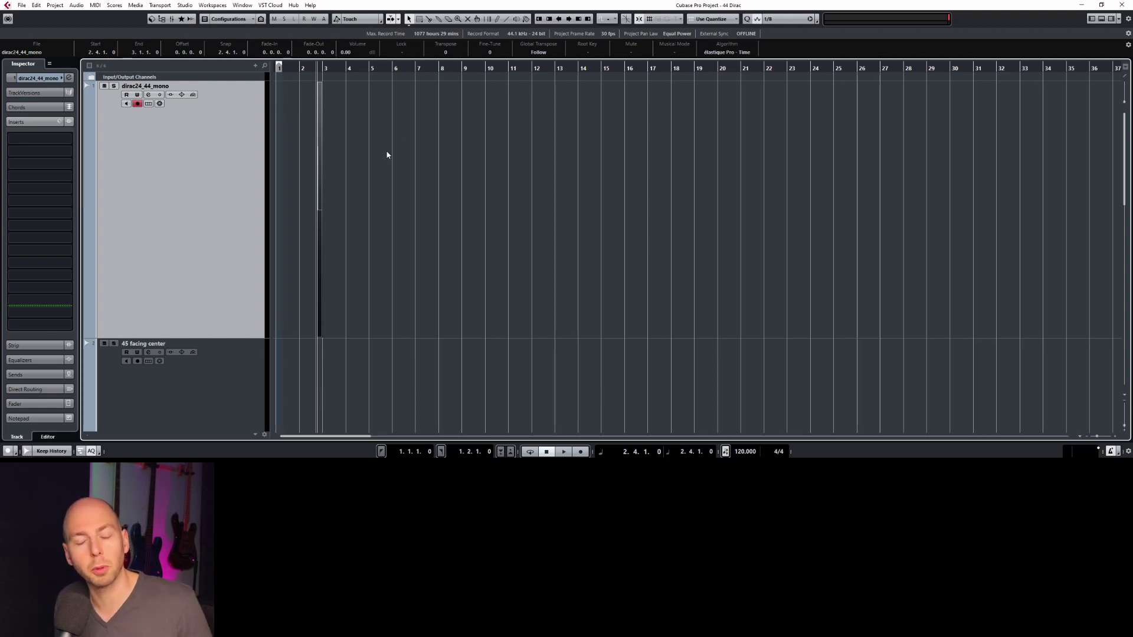
drag(321, 68, 236, 83)
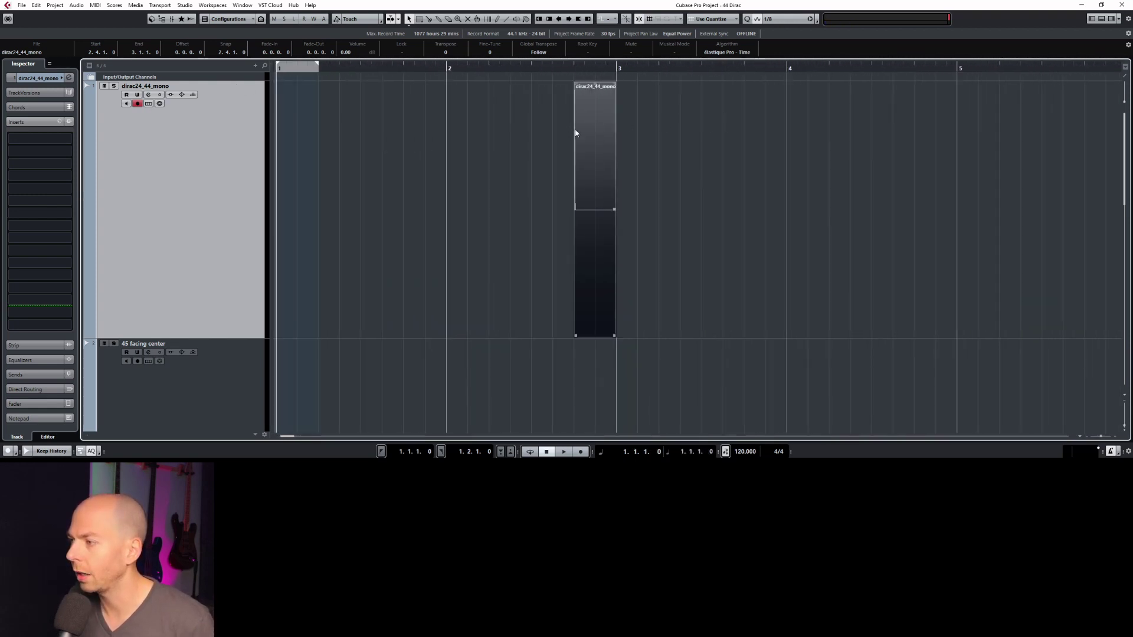
drag(576, 133, 278, 118)
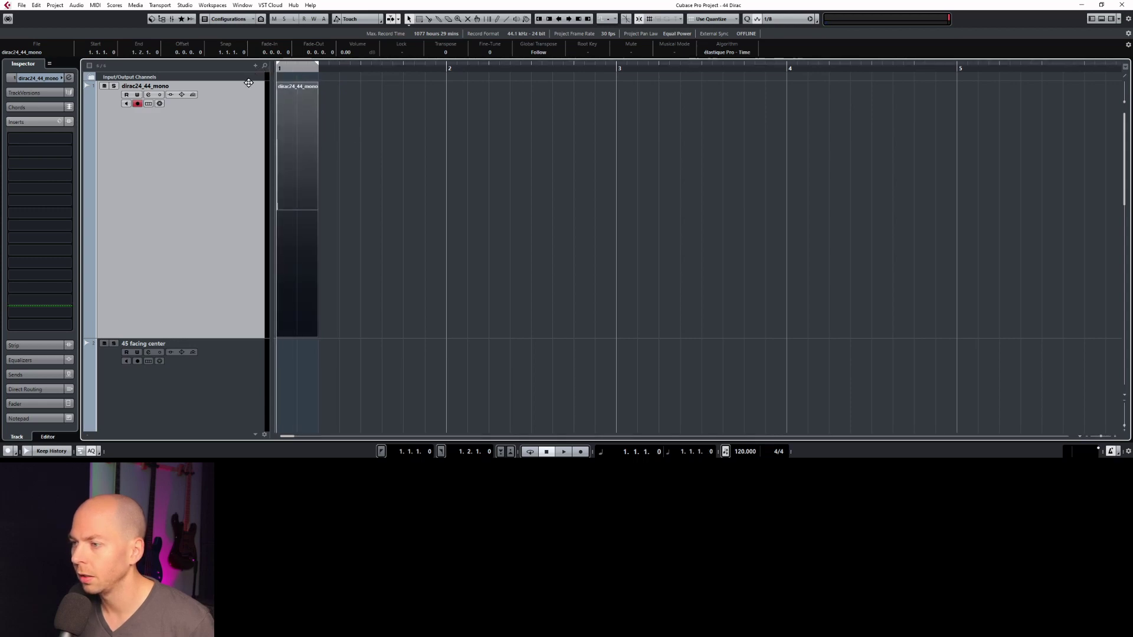
key(alt+s)
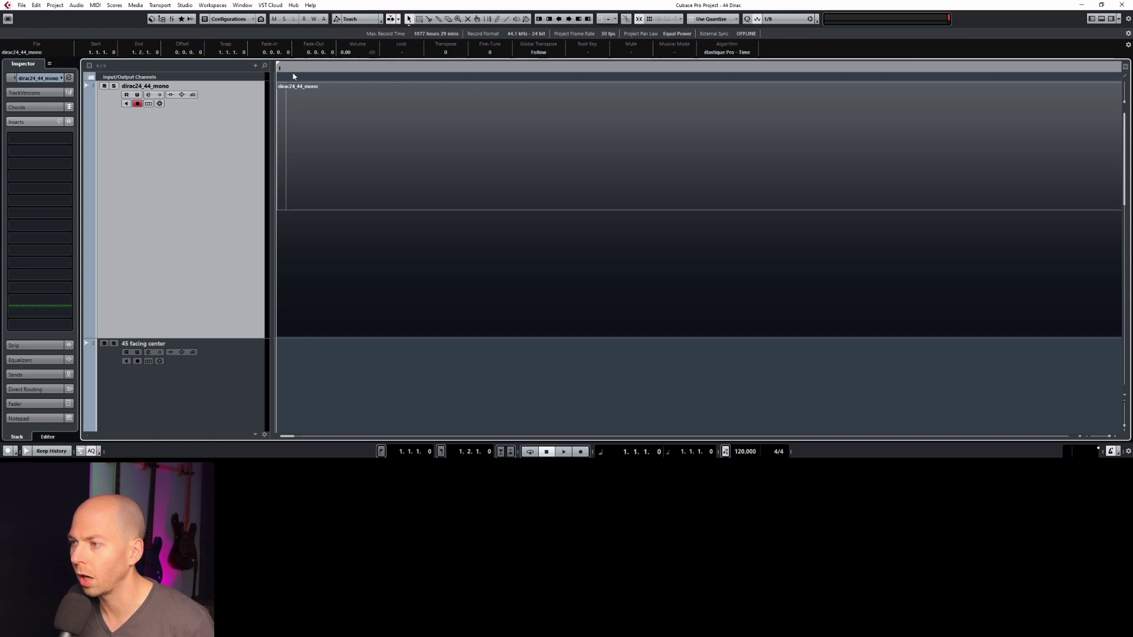
key(g)
key(g)
key(g)
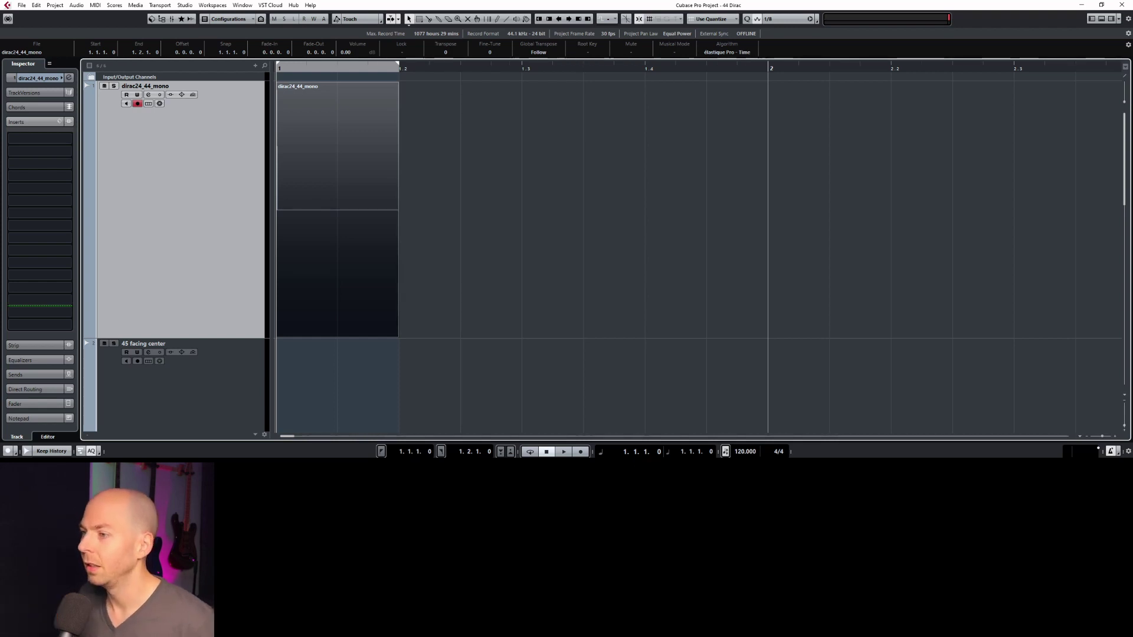
key(s)
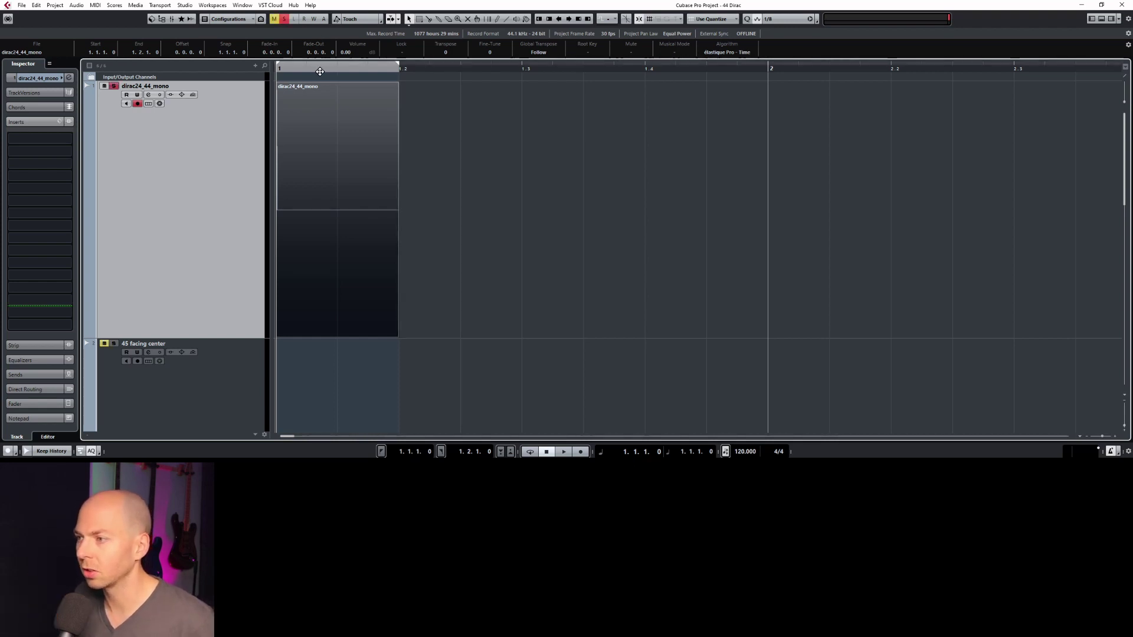
key(g)
key(space)
key(s)
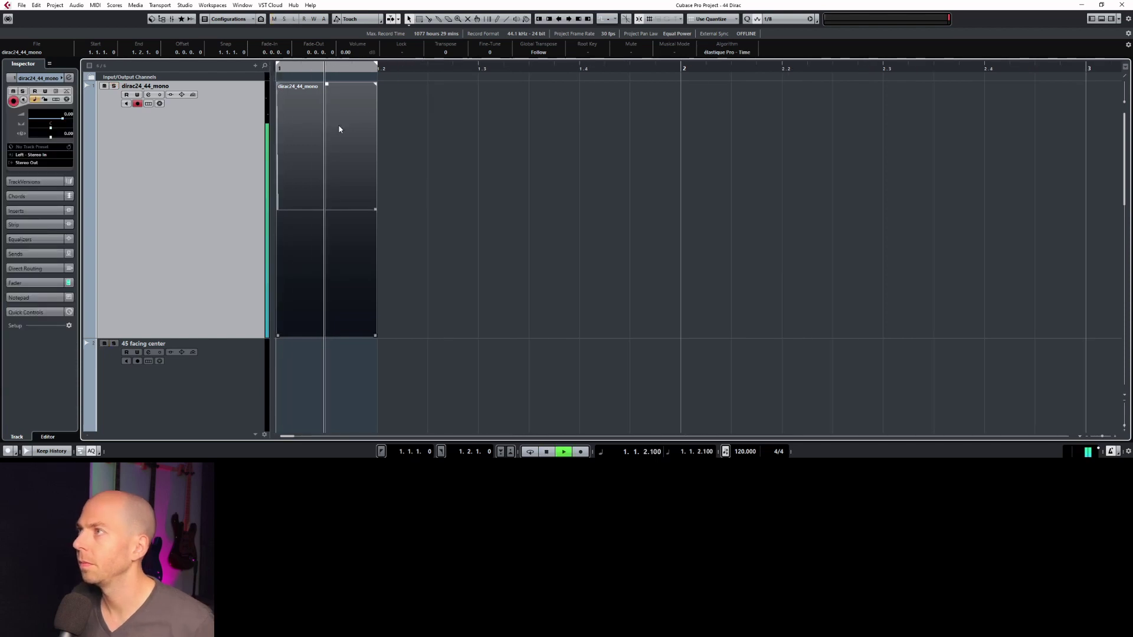
key(space)
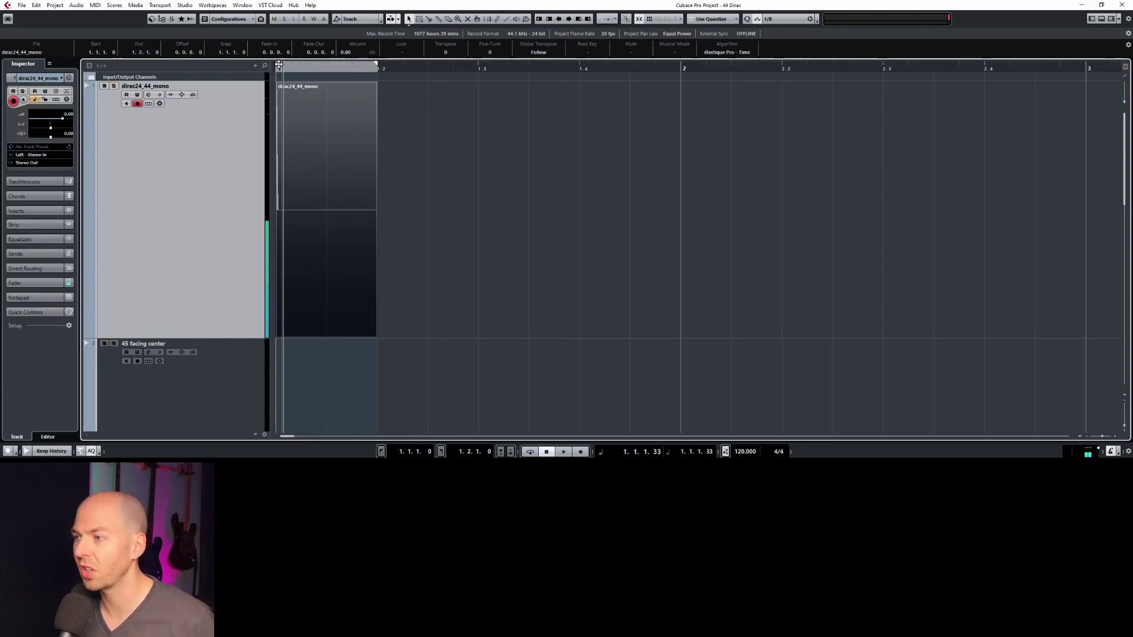
key(space)
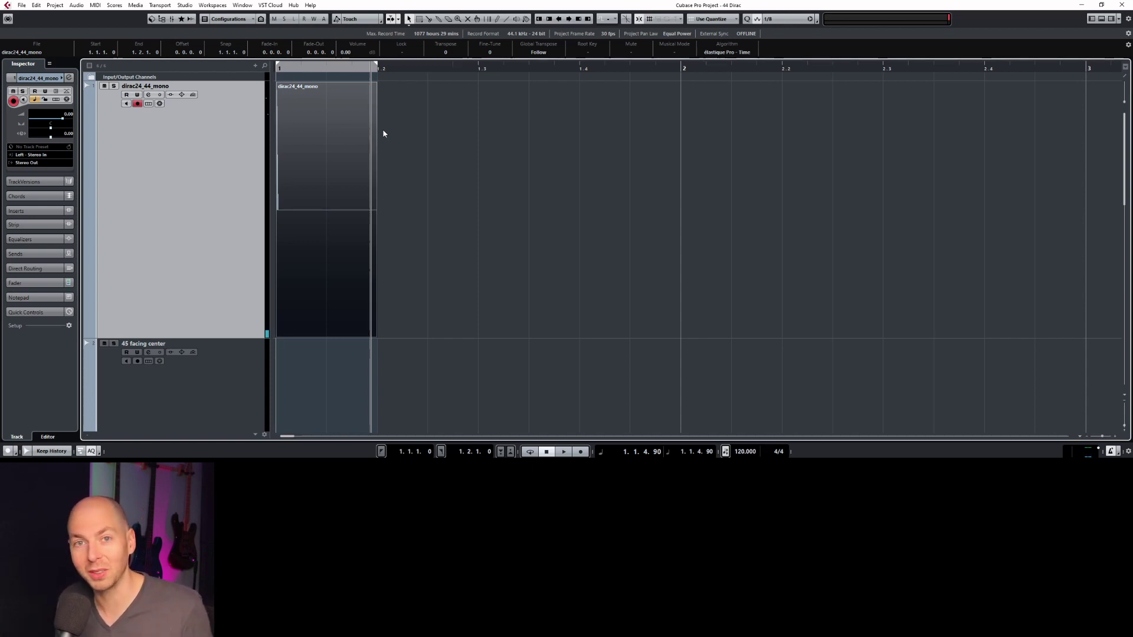
click(340, 68)
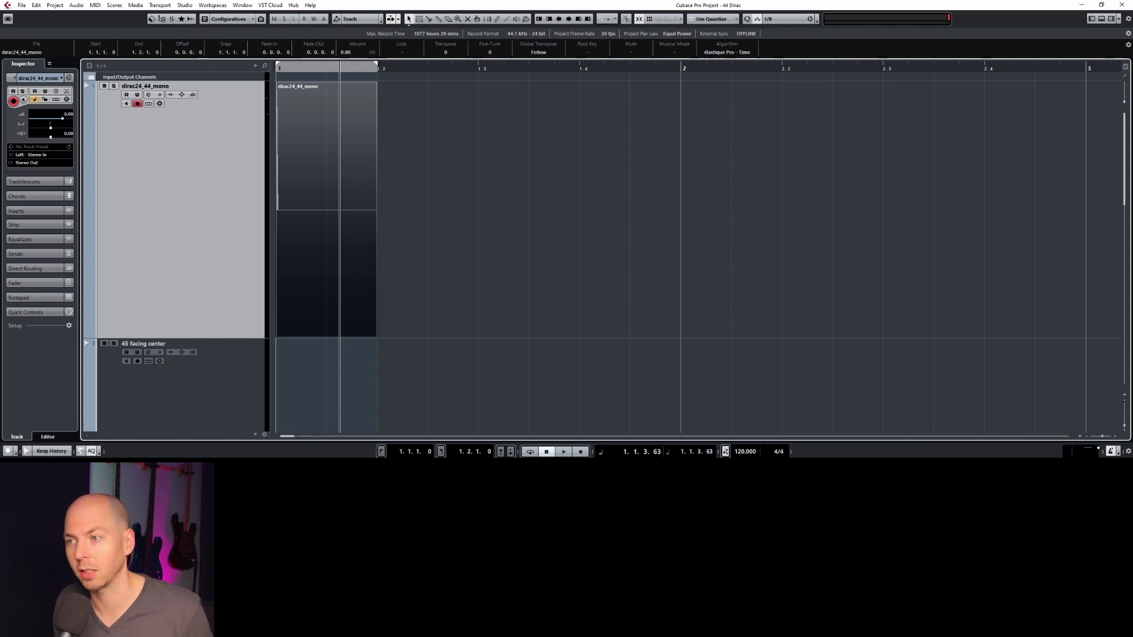
click(412, 181)
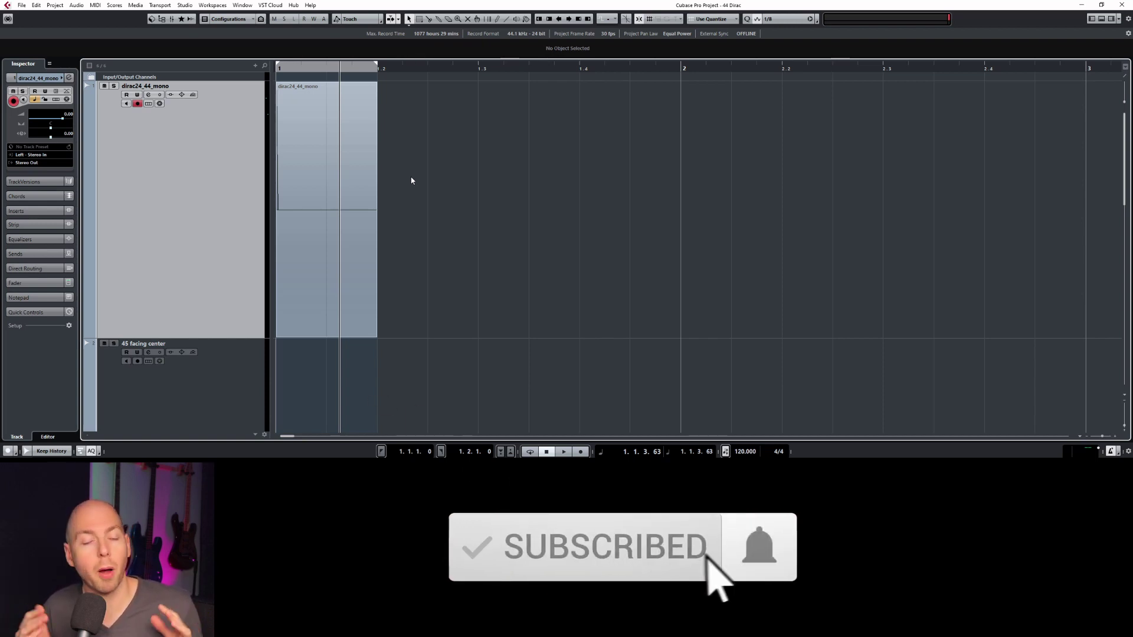
key(g)
key(Home)
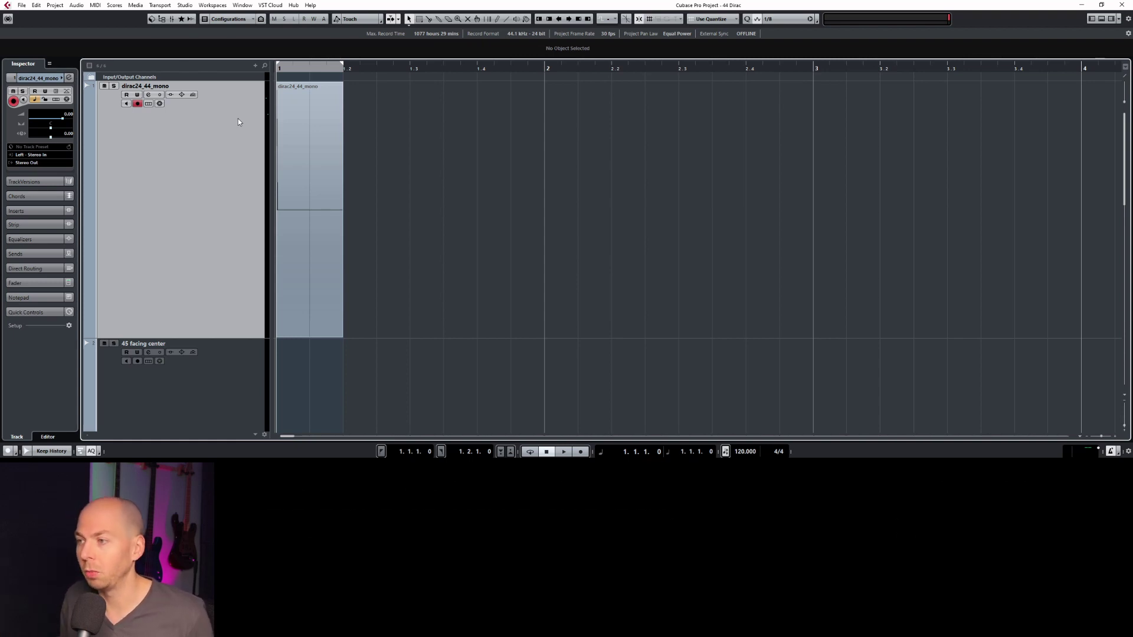
click(329, 141)
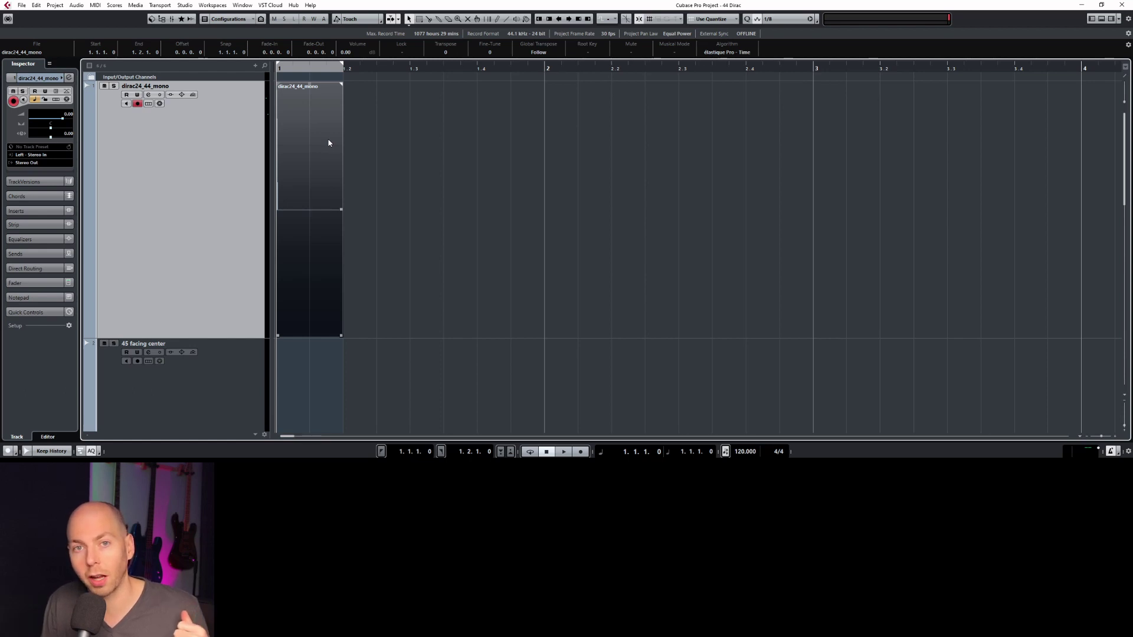
Loop-play the dirac impulse event at the project start with Cycle on, then stop
key(KP_Divide)
key(space)
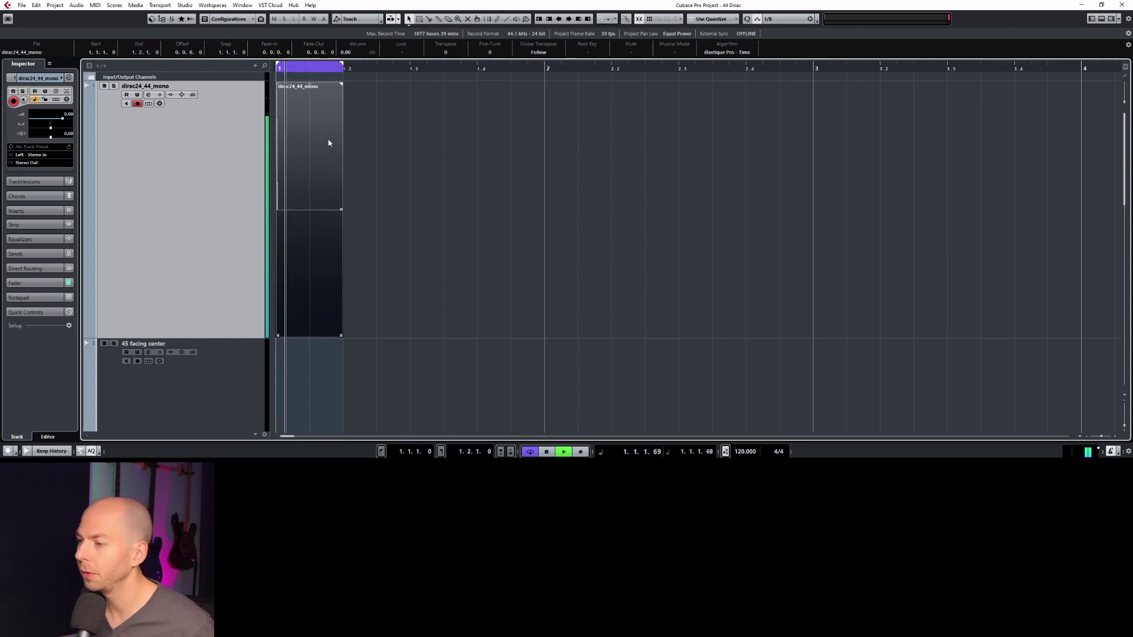
key(space)
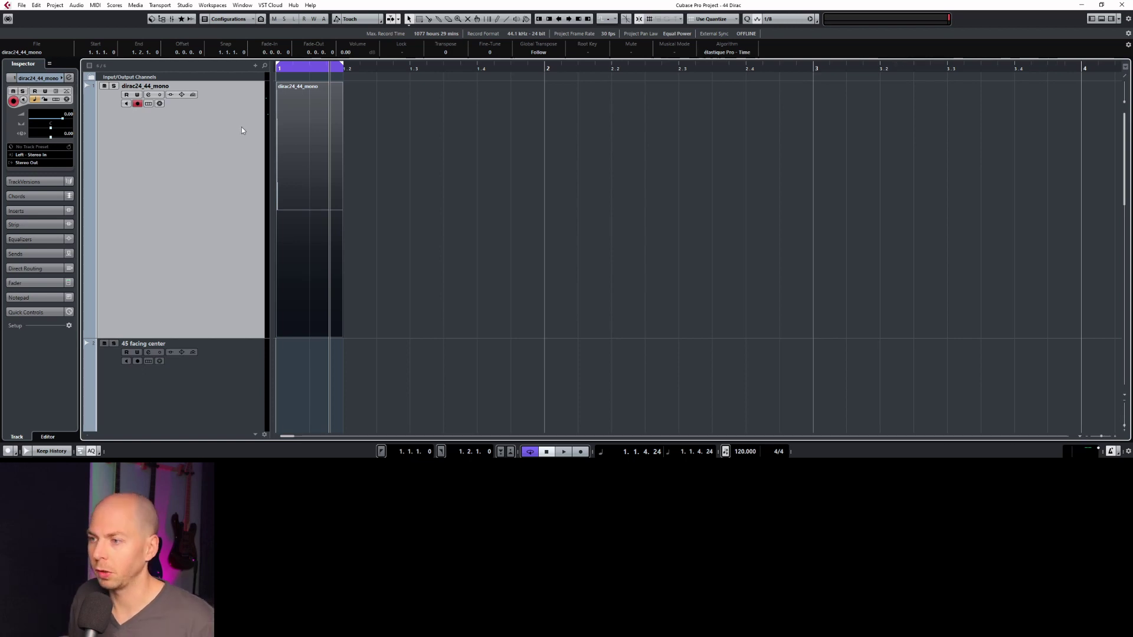
scroll(314, 236, down, 4)
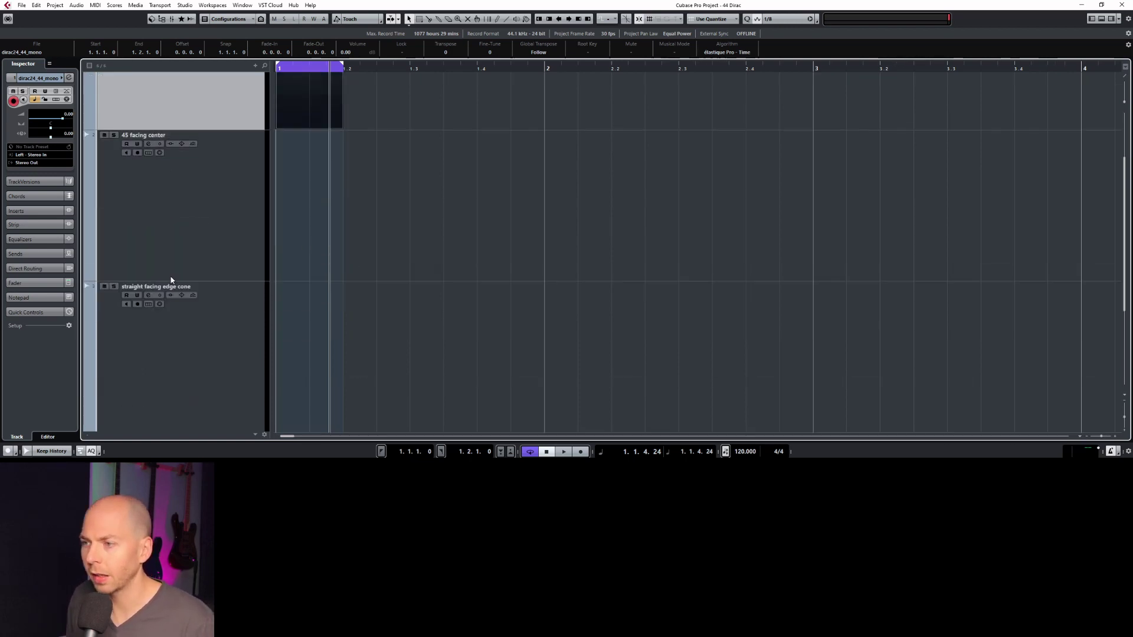
Record-arm the 45 facing center and straight facing edge cone tracks, then select dirac24_44_mono
click(202, 175)
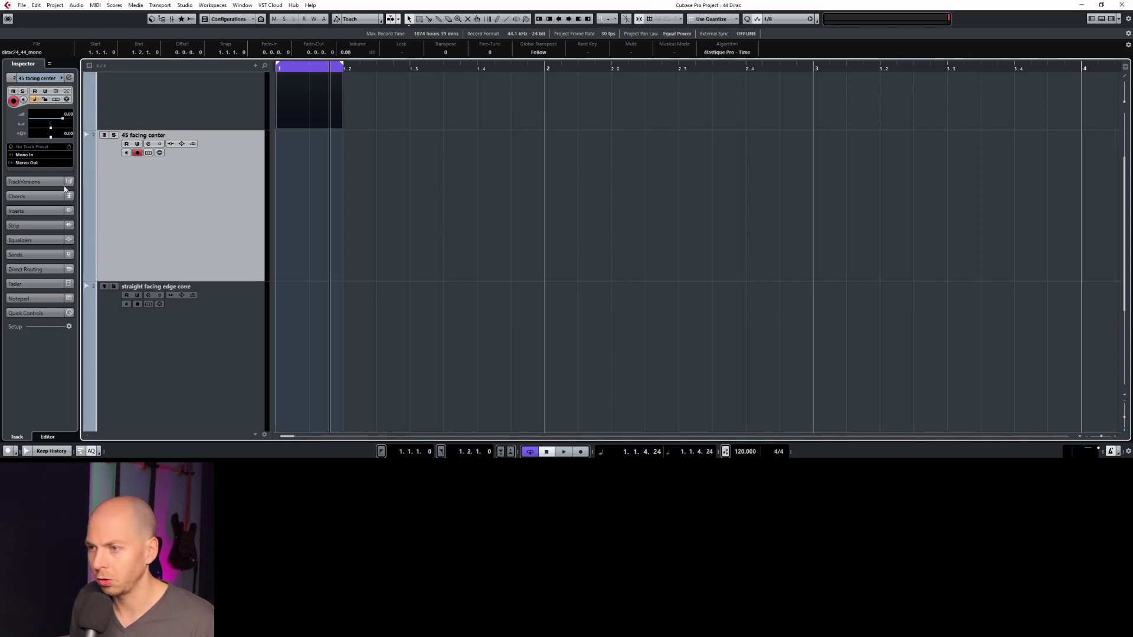
click(138, 304)
click(300, 76)
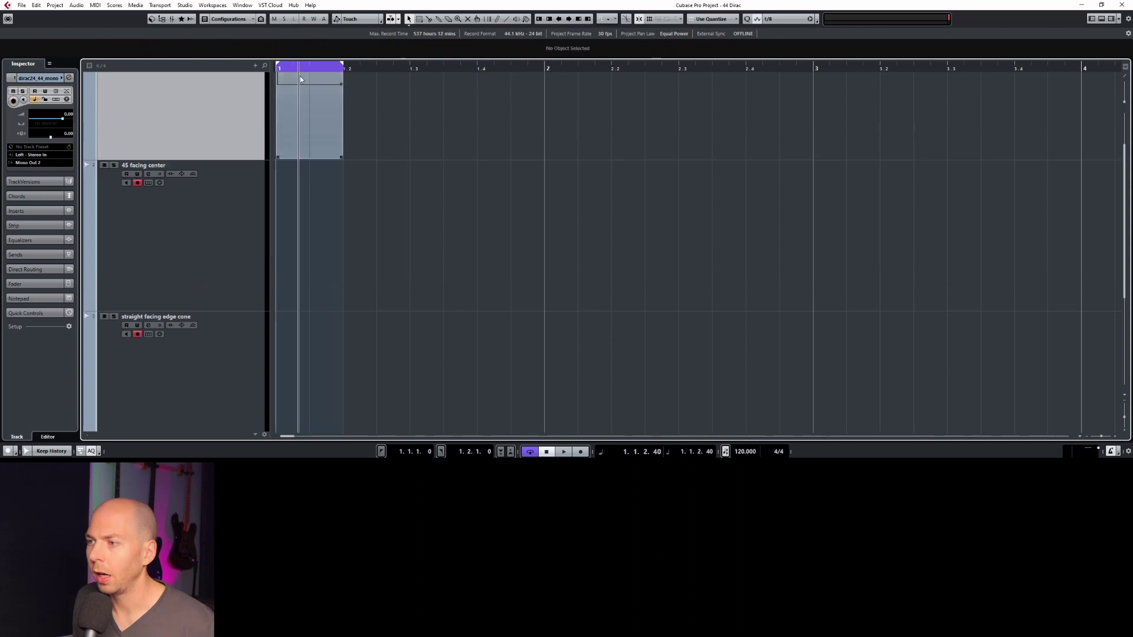
Turn Cycle off and record the impulse onto both armed tracks, returning to the project start
key(KP_Divide)
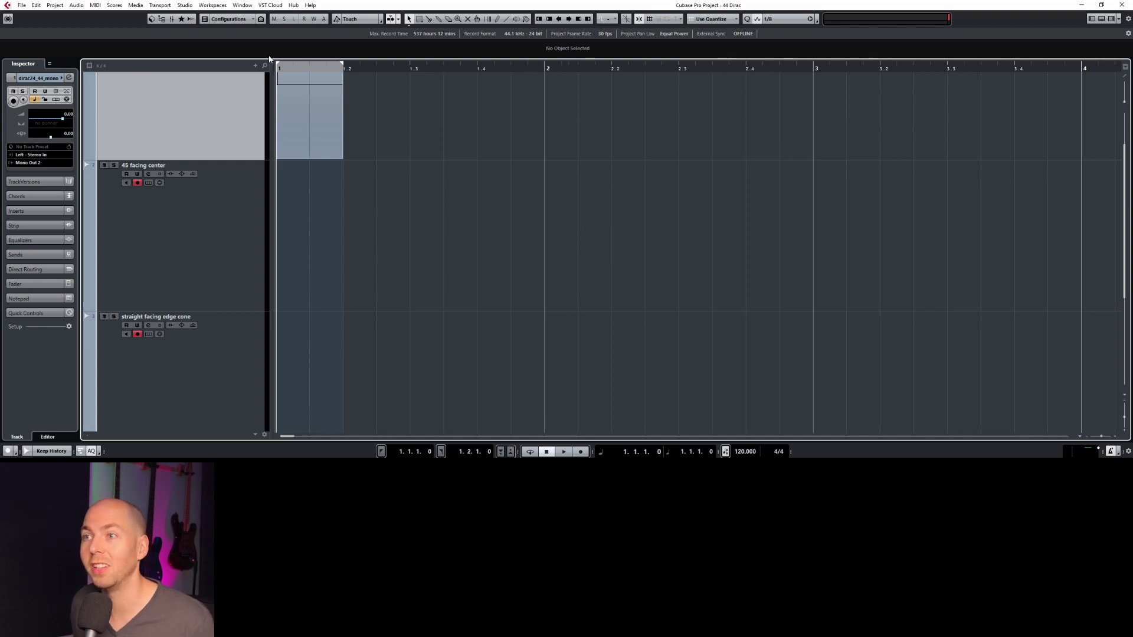
key(KP_Multiply)
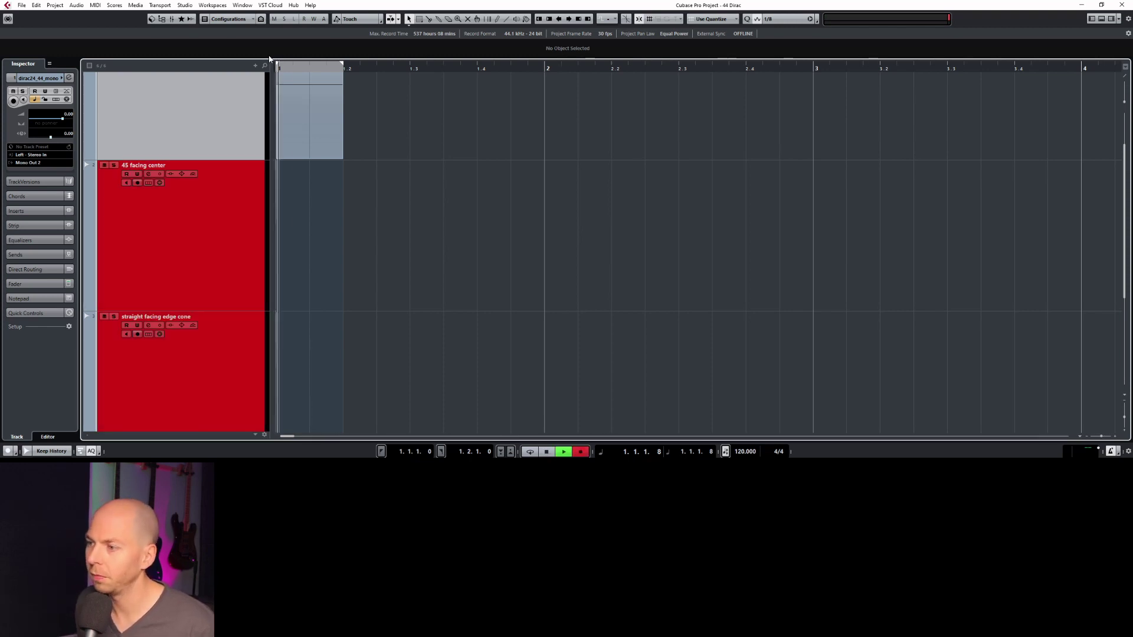
key(space)
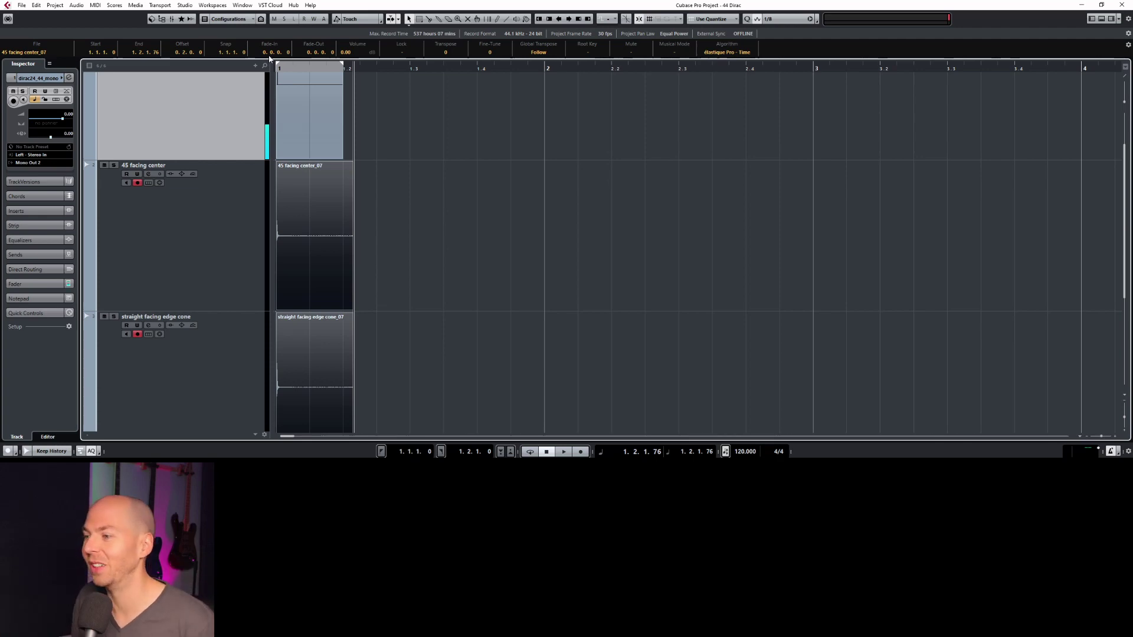
key(KP_Decimal)
key(h)
key(h)
key(h)
key(h)
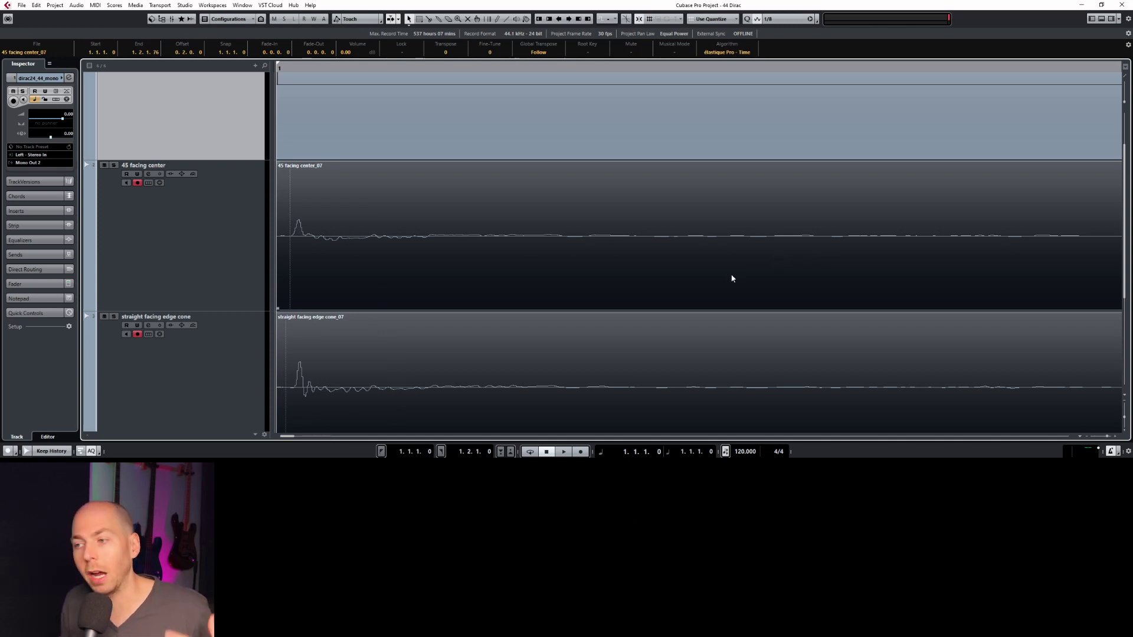
Zoom in on the impulse-response event ends and split both events at bar 1.2
scroll(472, 332, down, 5)
scroll(471, 332, up, 6)
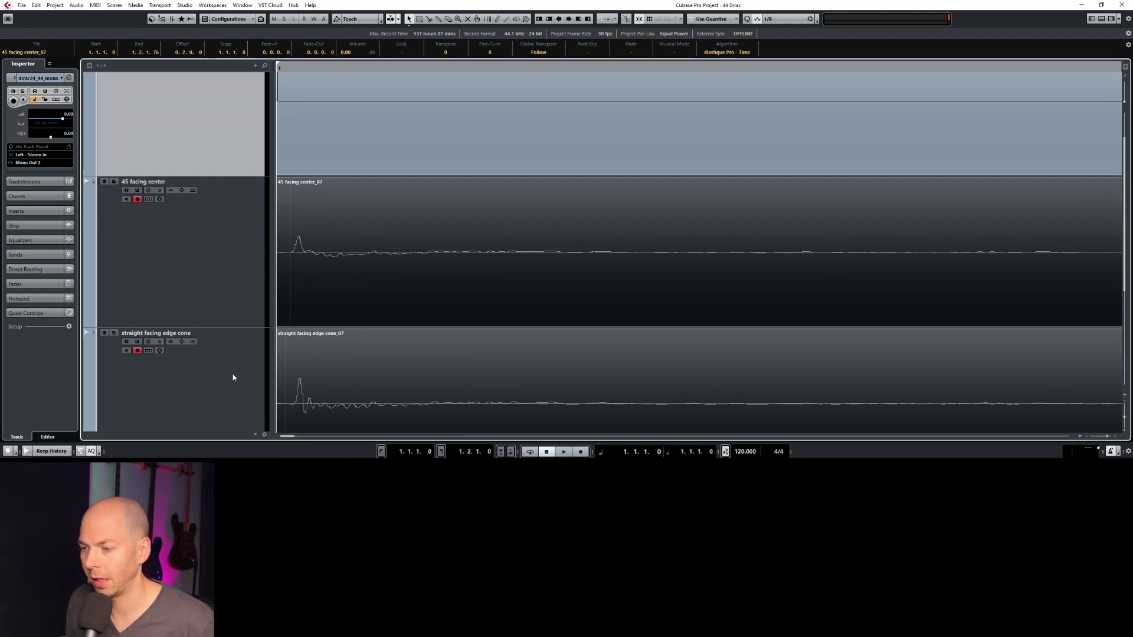
scroll(457, 263, up, 3)
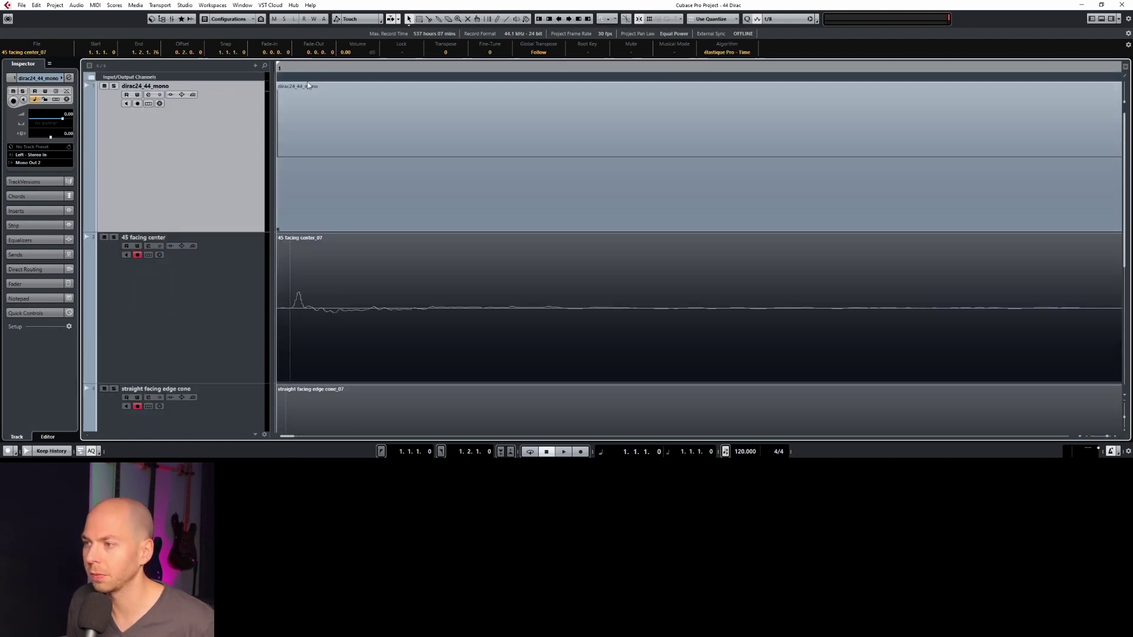
key(h)
key(h)
key(h)
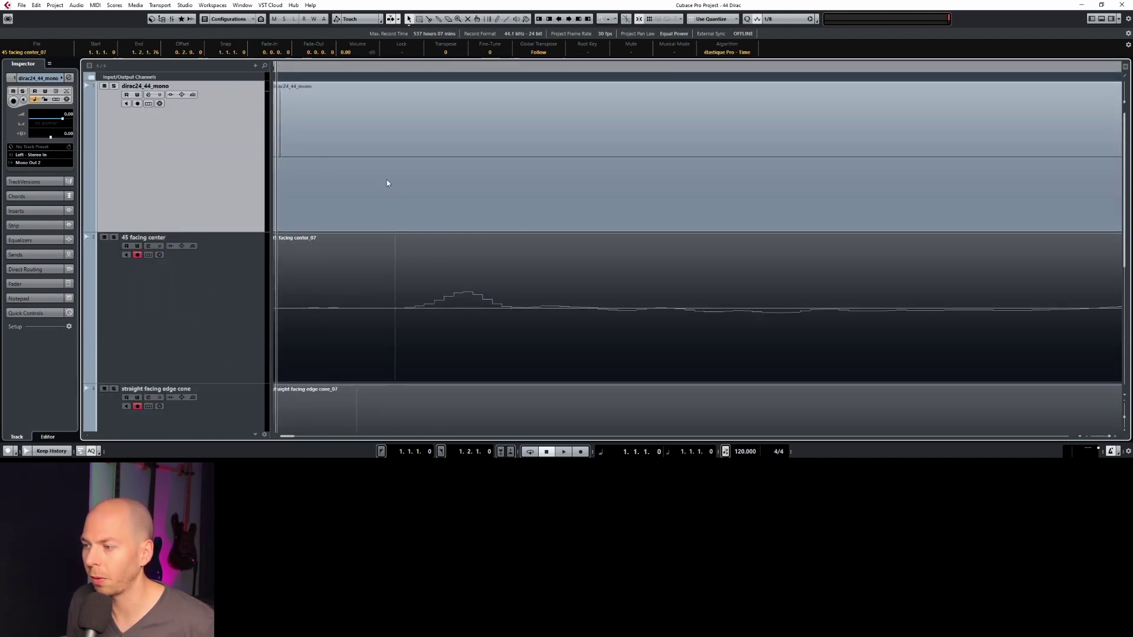
key(g)
key(g)
key(g)
key(g)
key(g)
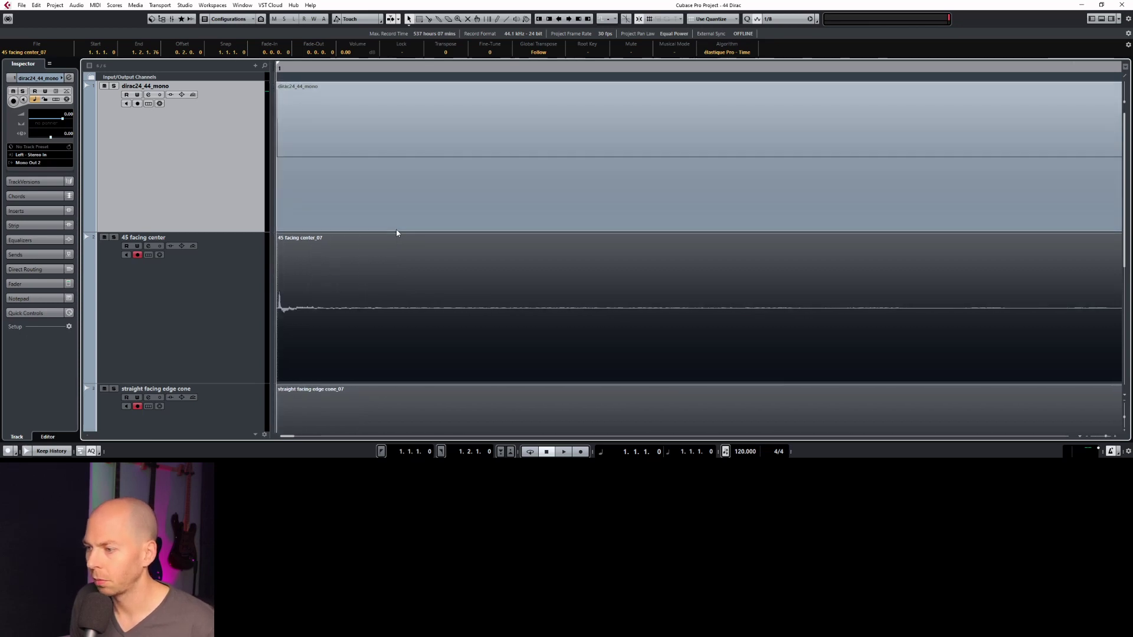
key(g)
key(g)
key(g)
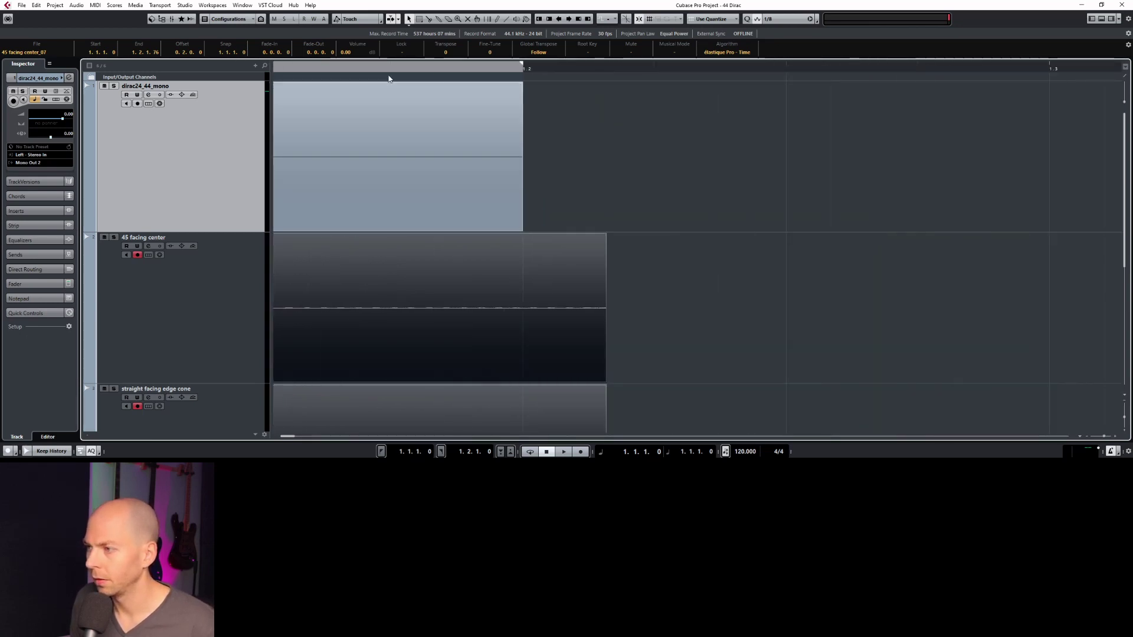
key(h)
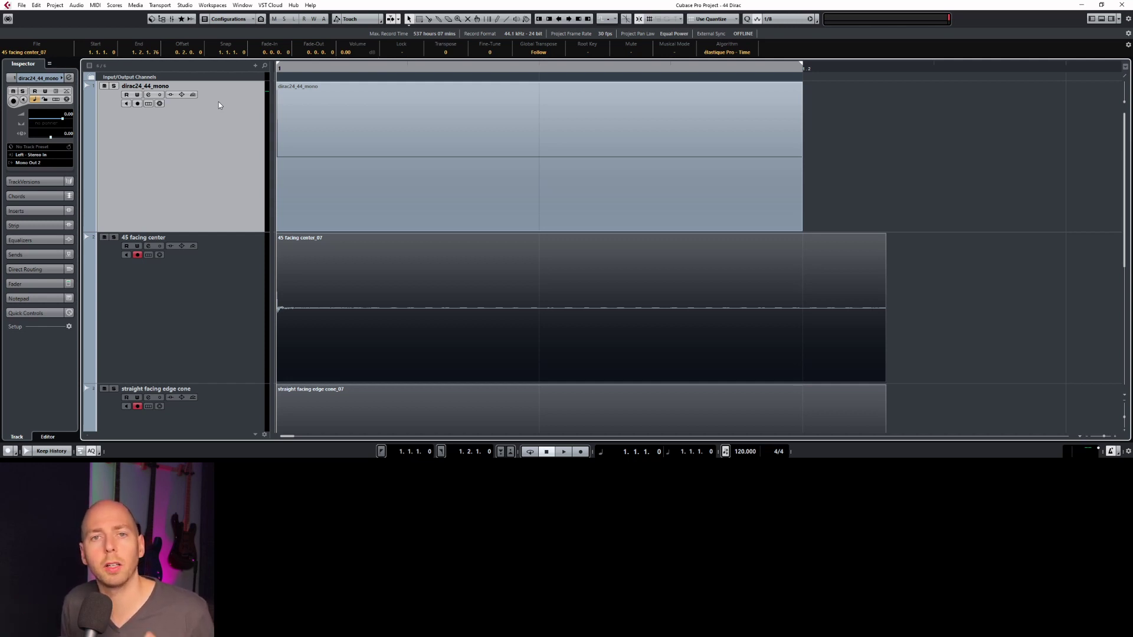
alt+click(804, 302)
Delete the tails of both impulse-response events after bar 1.2
drag(875, 206, 843, 401)
key(Delete)
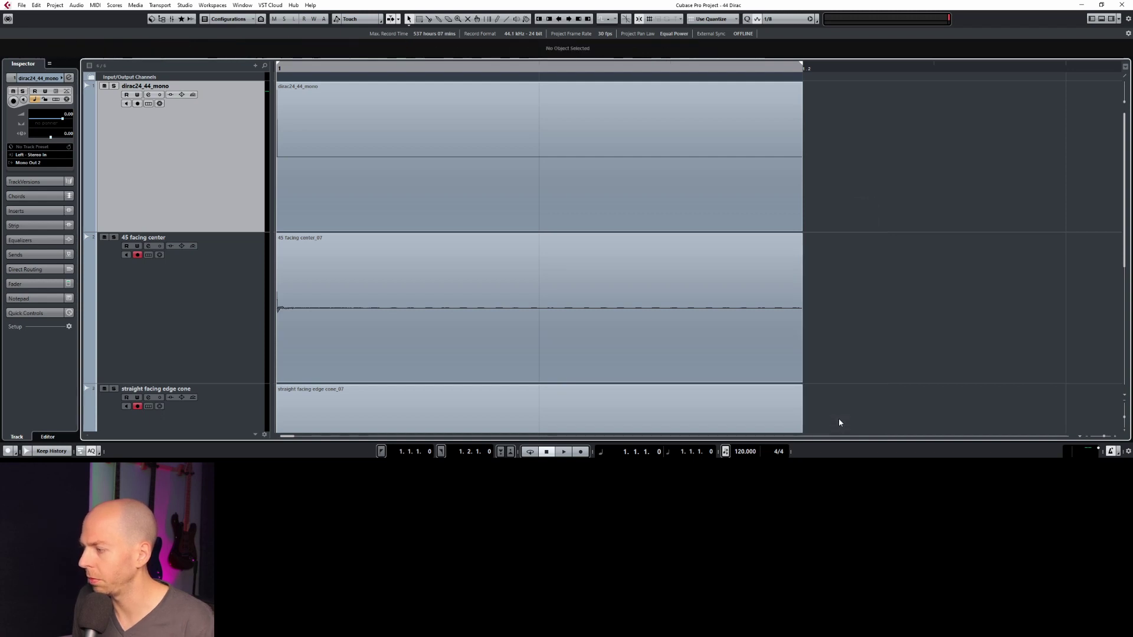
scroll(706, 312, down, 2)
scroll(706, 316, down, 1)
scroll(816, 177, up, 1)
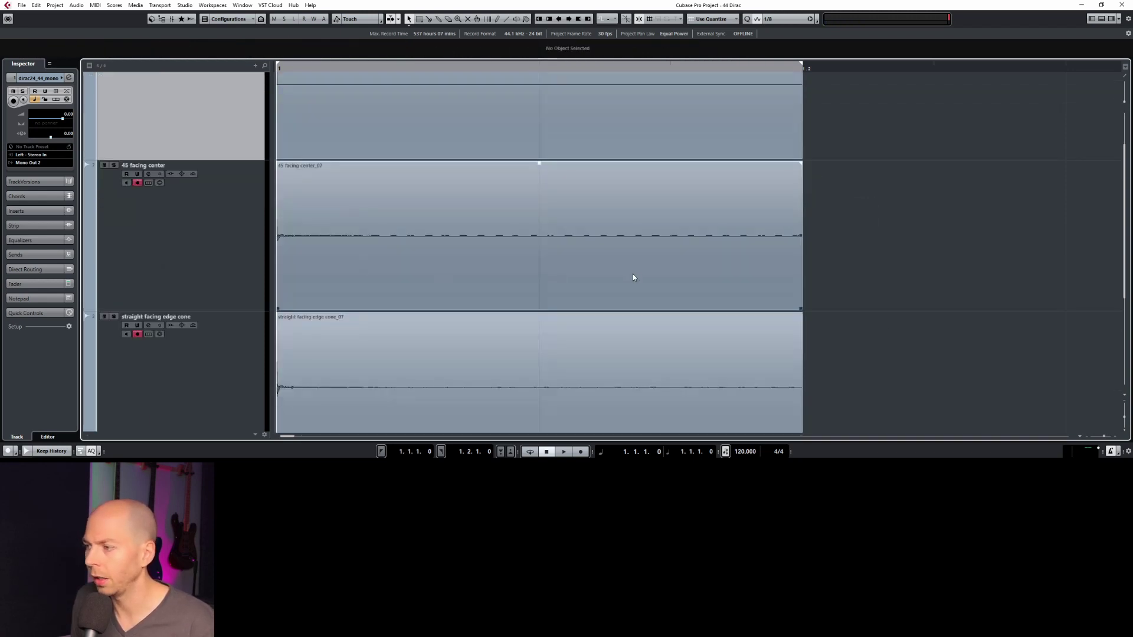
Add fade-outs to the ends of the 45 facing center and straight facing edge cone events
click(631, 275)
drag(800, 162, 685, 165)
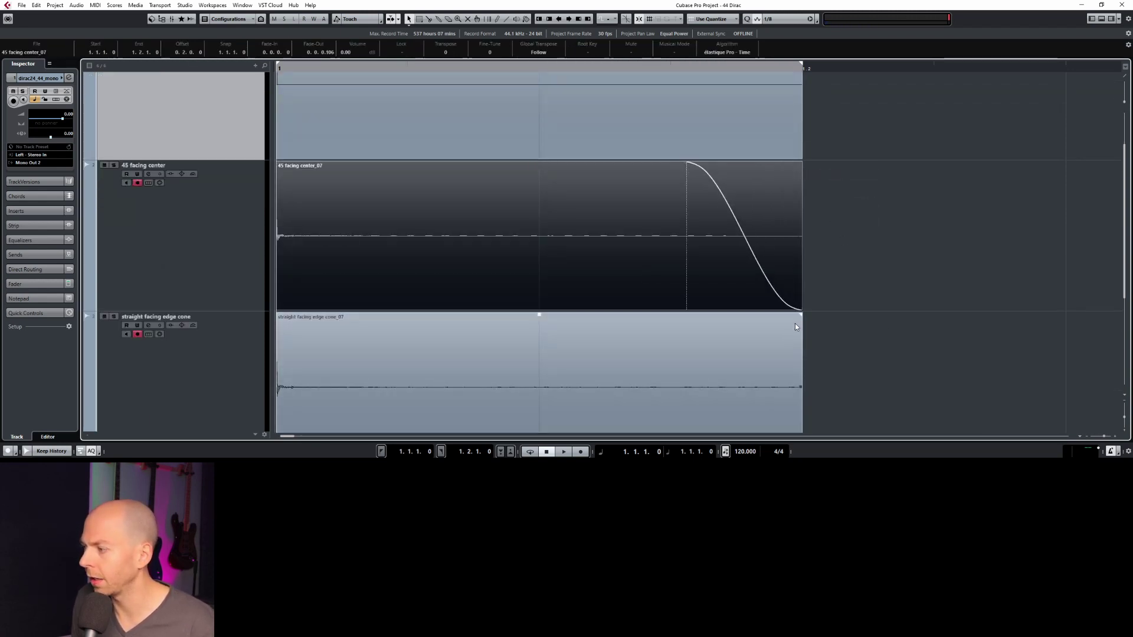
drag(799, 317, 850, 306)
drag(799, 163, 684, 288)
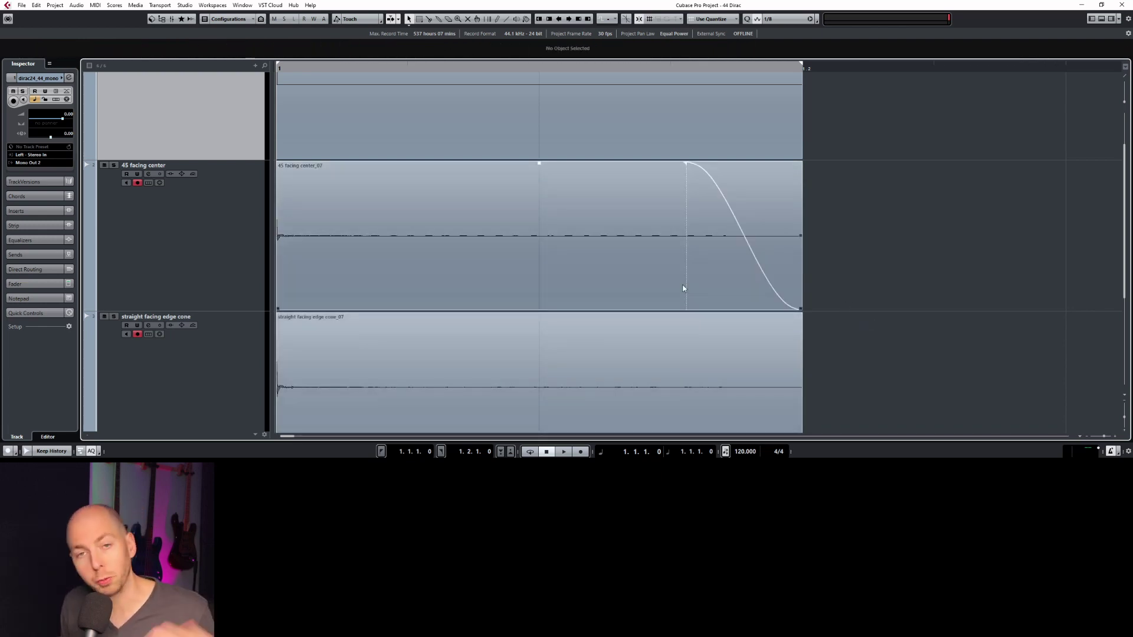
Give both impulse-response events a short fade-in at their start
click(366, 206)
key(h)
key(h)
key(h)
key(h)
key(h)
shift+click(288, 319)
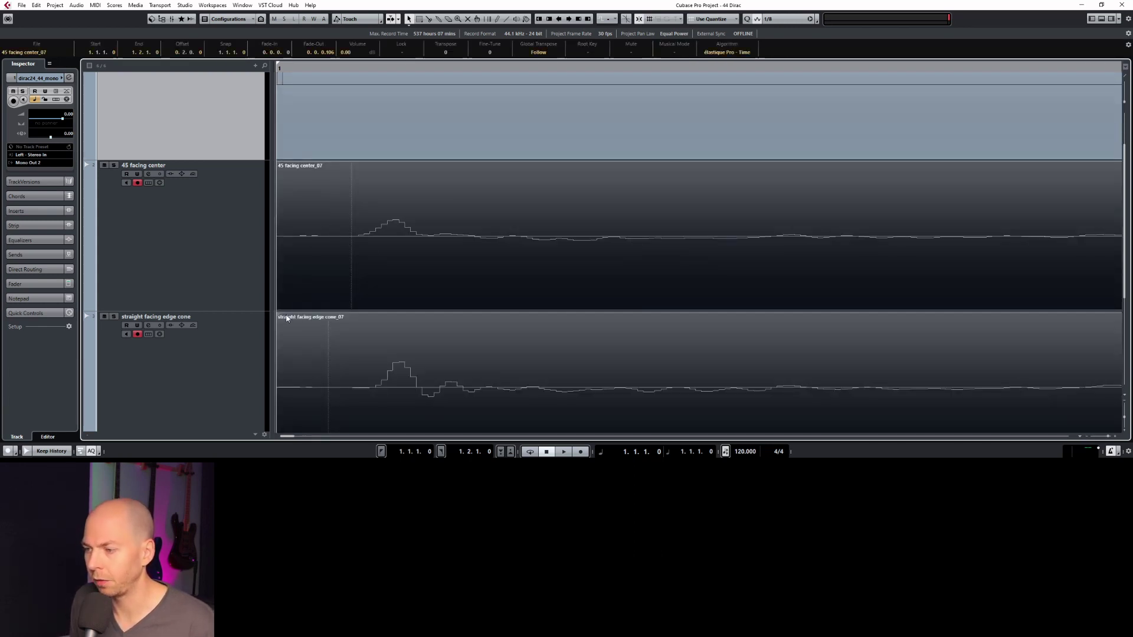
drag(282, 318, 344, 168)
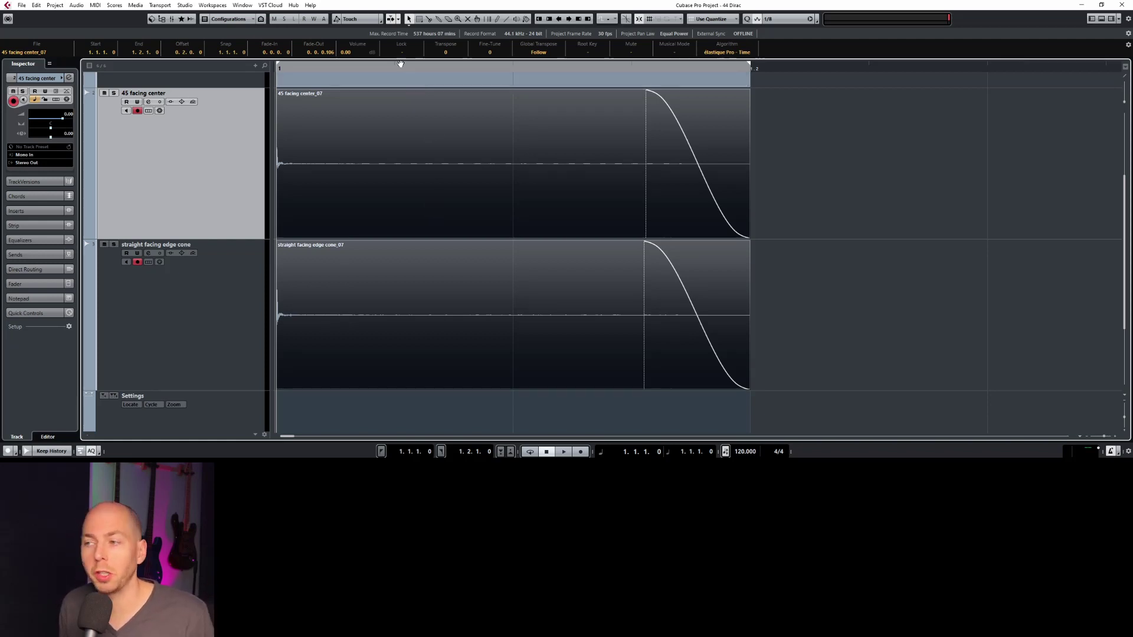
click(76, 4)
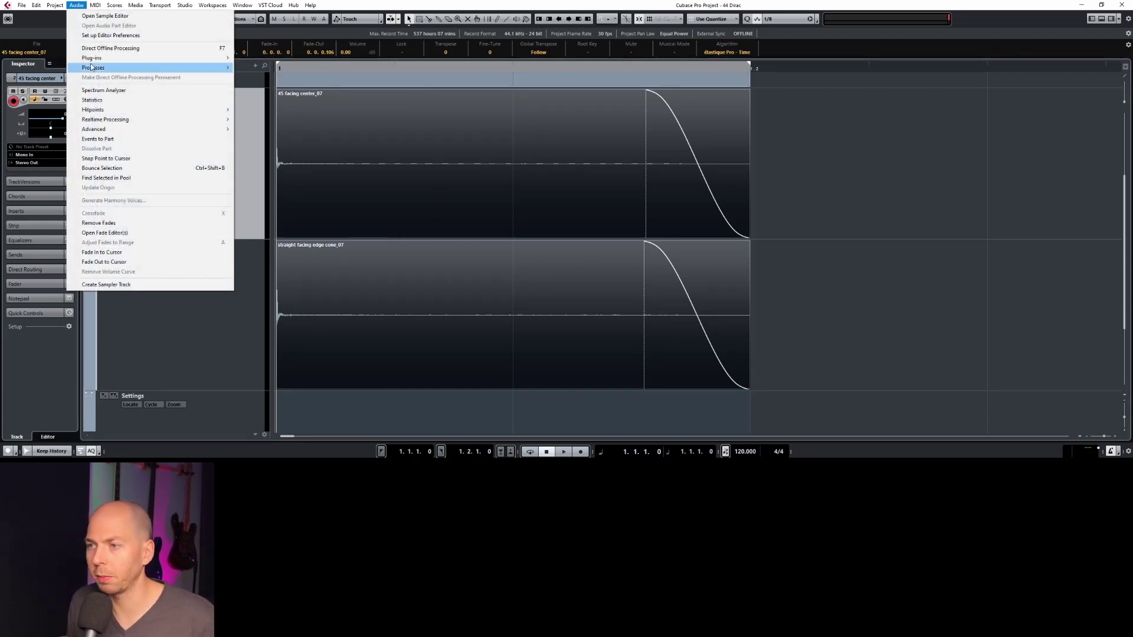
Normalize both impulse-response events to -1.00 dB
mouse_move(115, 70)
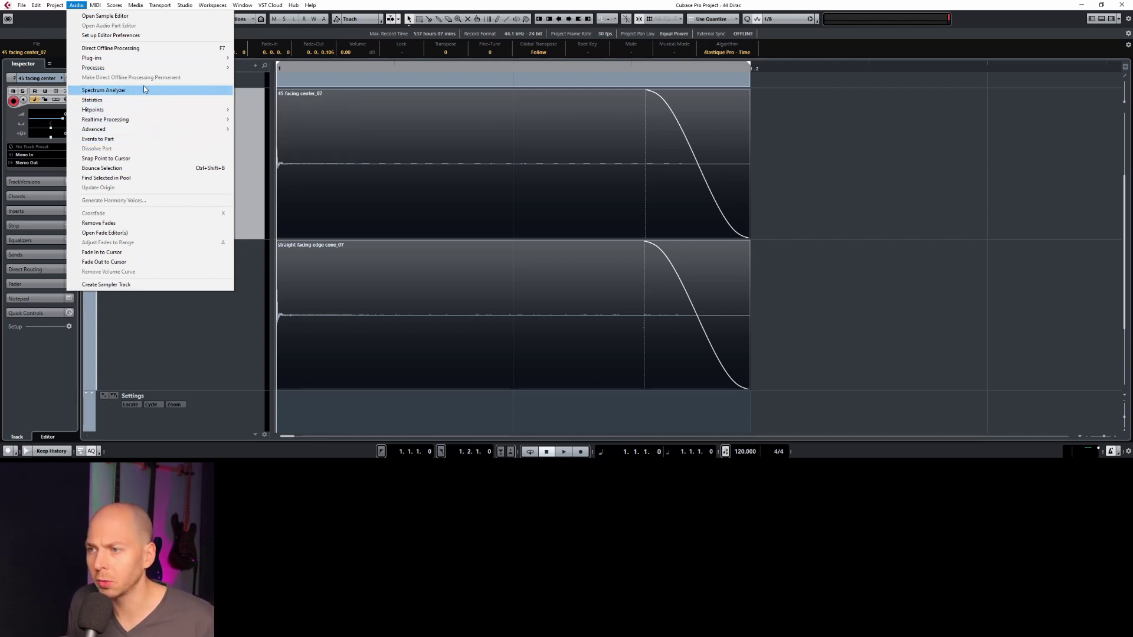
click(271, 107)
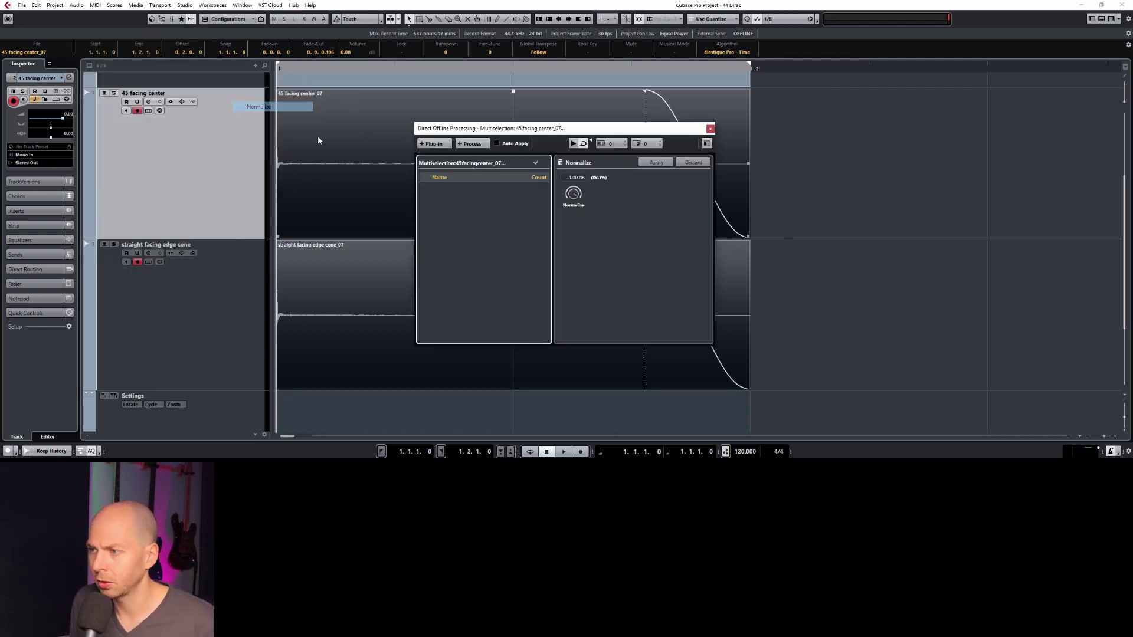
click(654, 163)
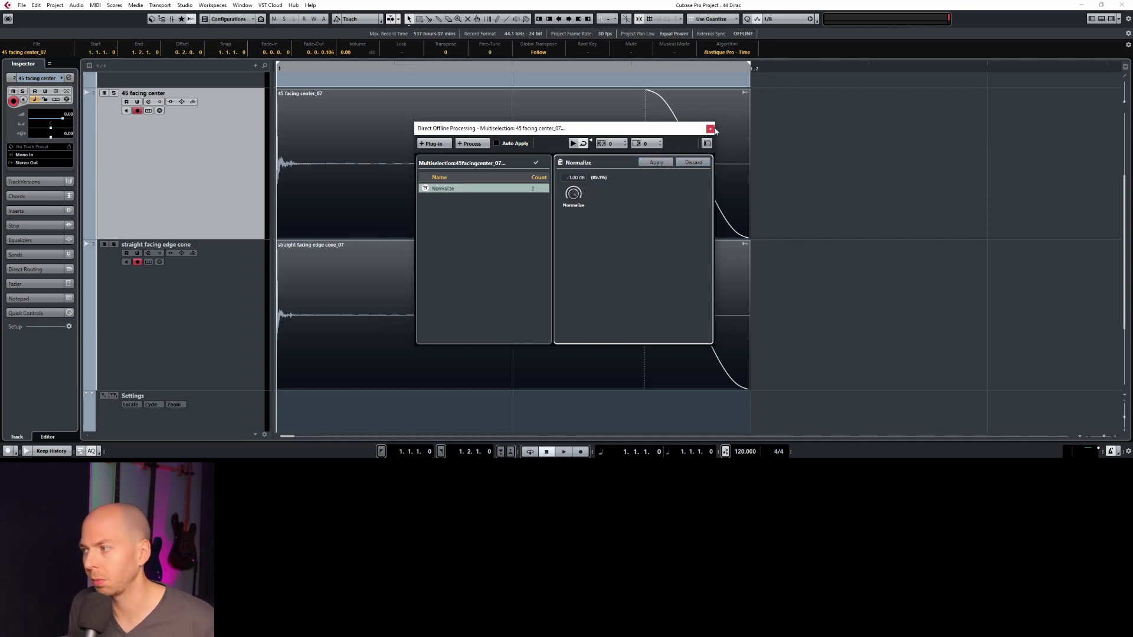
click(710, 130)
Zoom to fit the events and bring up Render Selection for the impulse responses
click(800, 282)
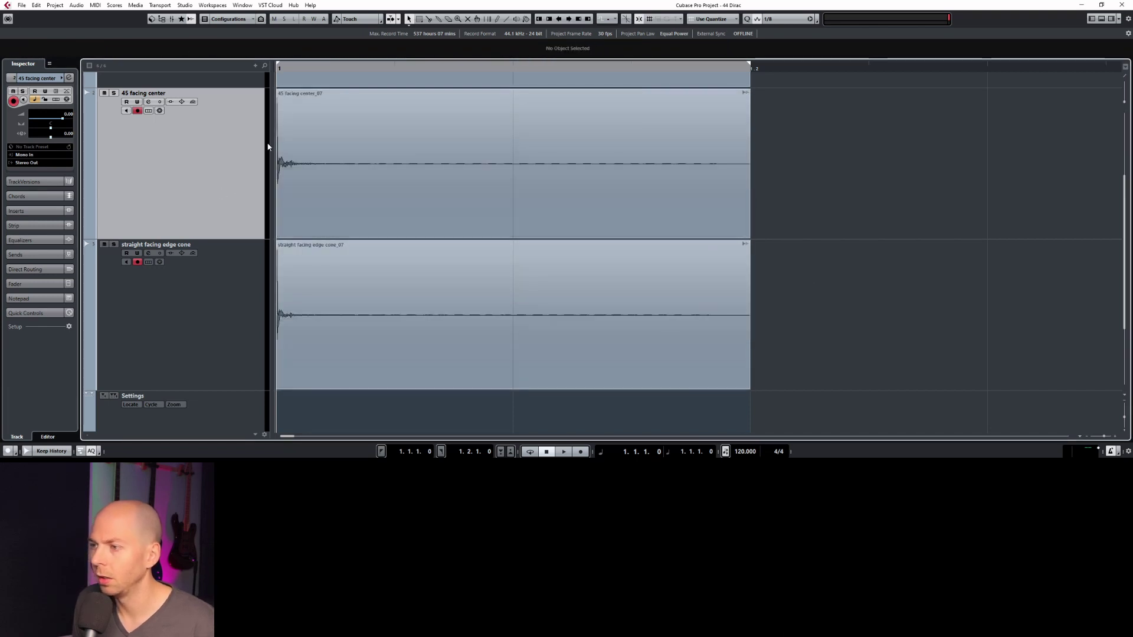
key(shift+f)
key(g)
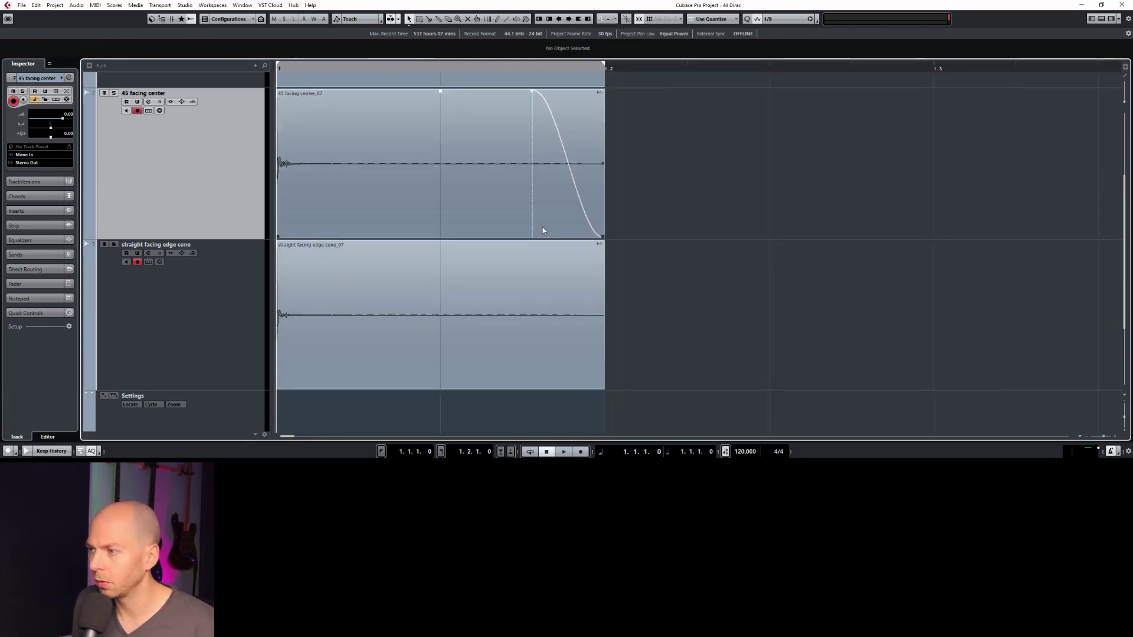
key(ctrl+shift+r)
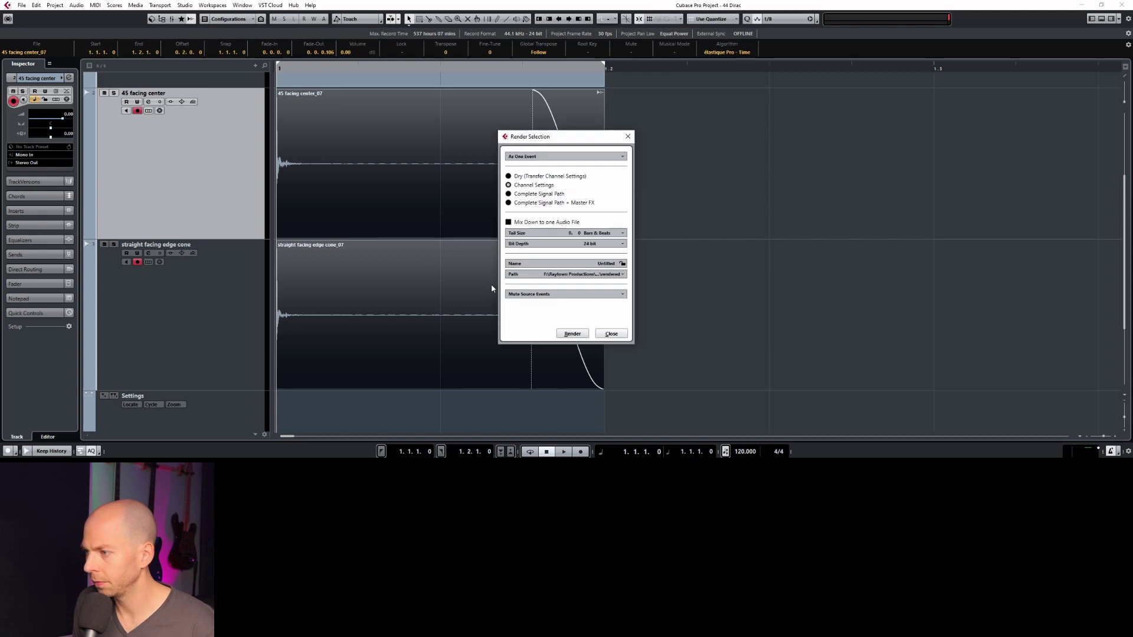
Deselect the rendered event and scroll down to select the G GTR 4 L track
scroll(408, 296, down, 4)
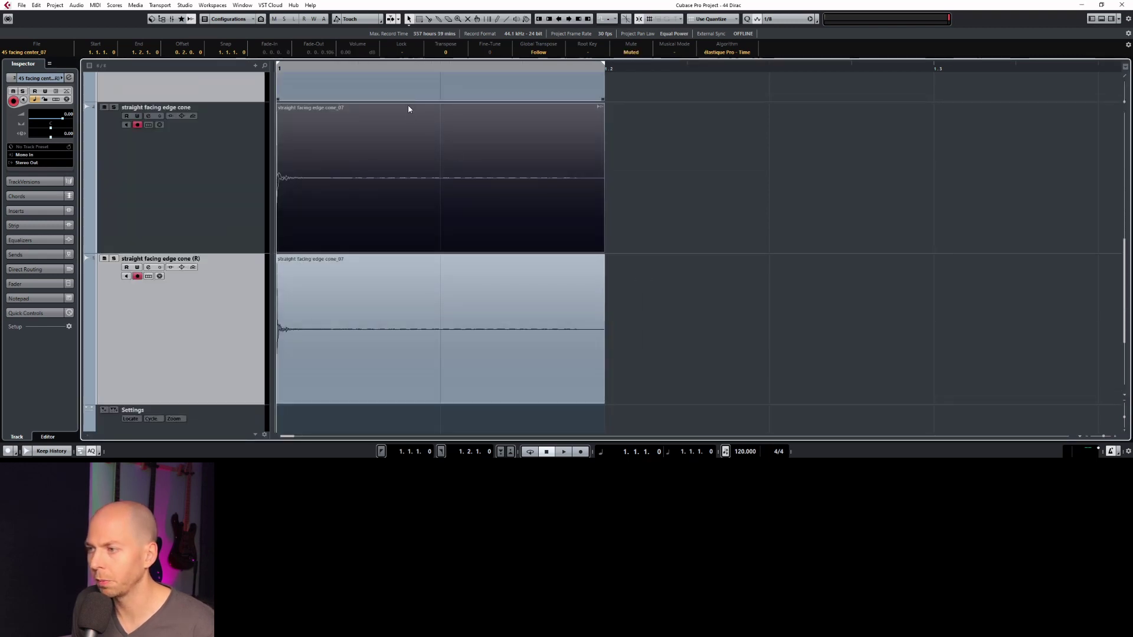
click(632, 209)
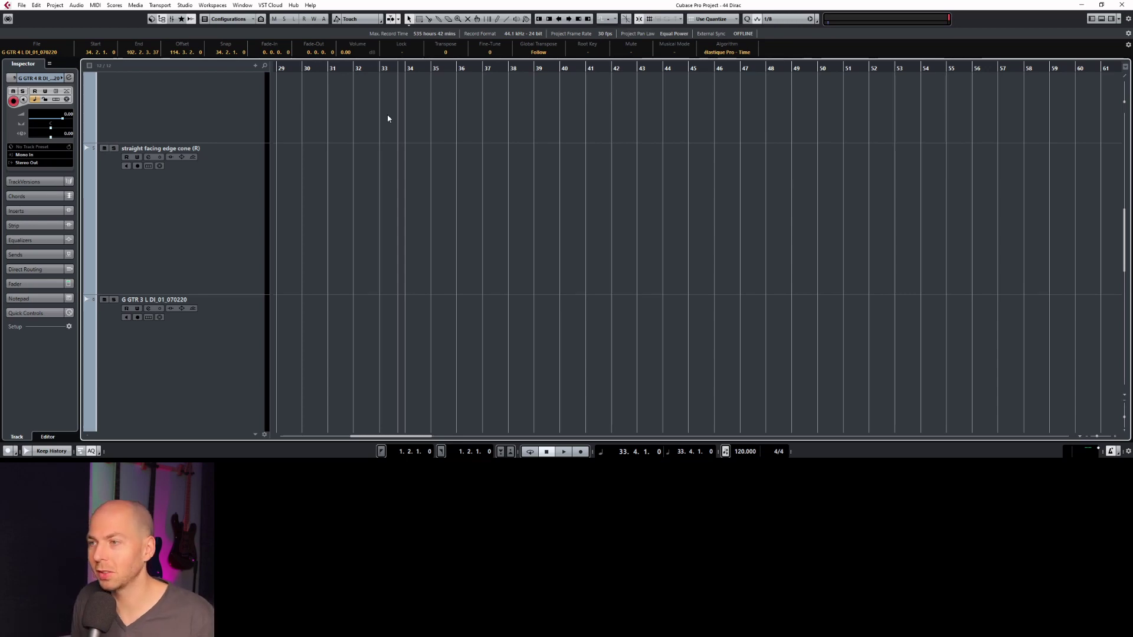
scroll(485, 194, down, 10)
scroll(327, 208, up, 3)
click(203, 251)
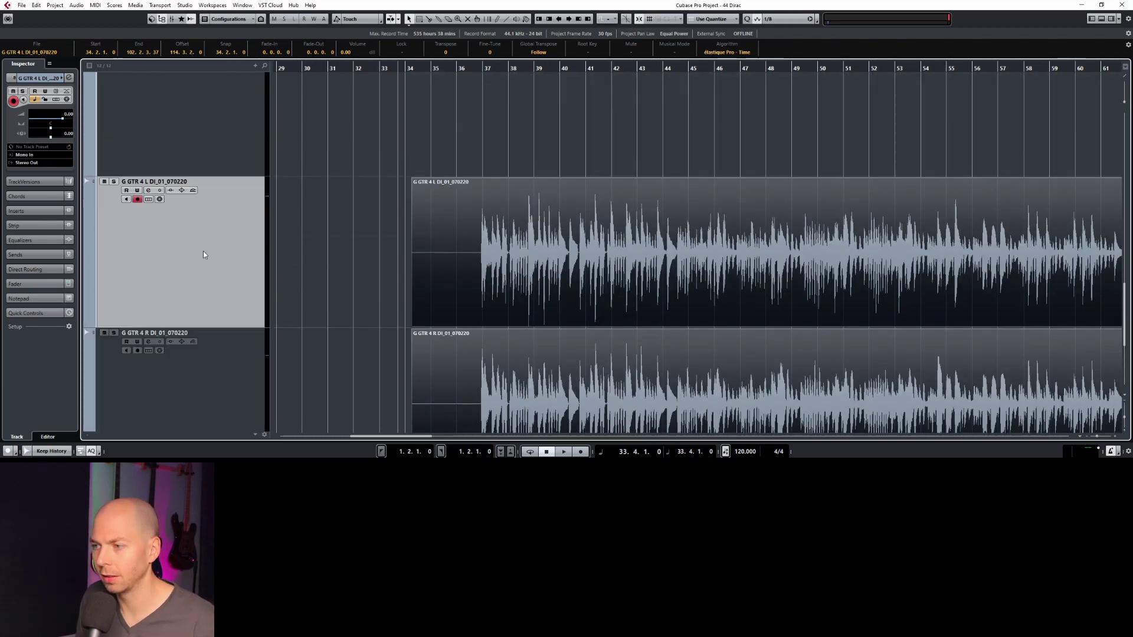
Insert STL Tonality on the G GTR 4 L track, then select G GTR 4 R
click(36, 211)
click(59, 147)
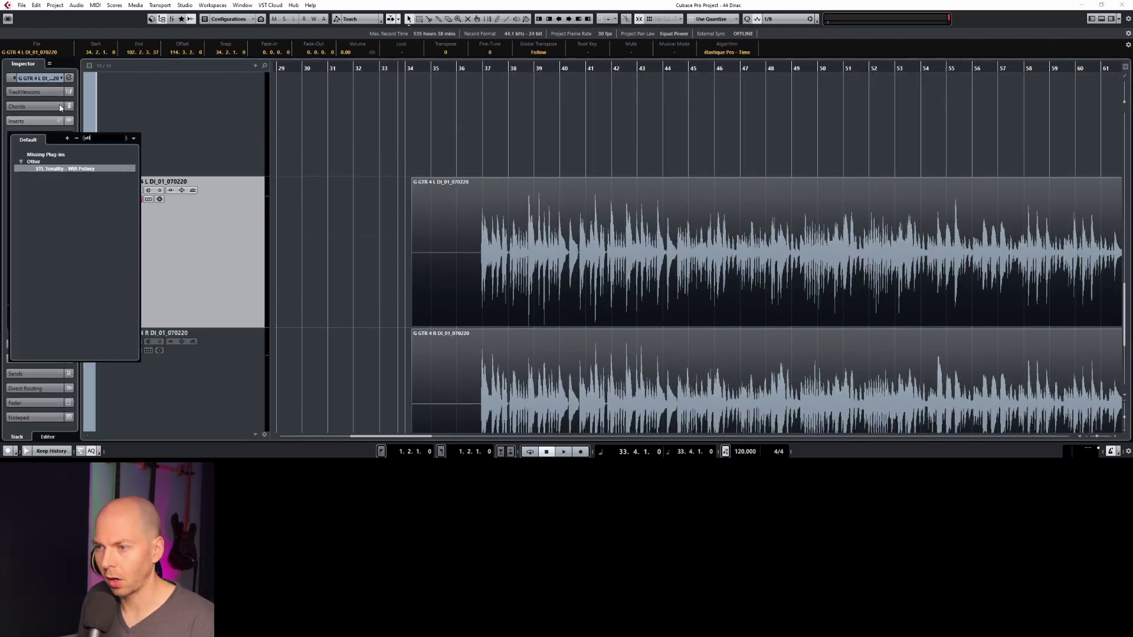
click(63, 169)
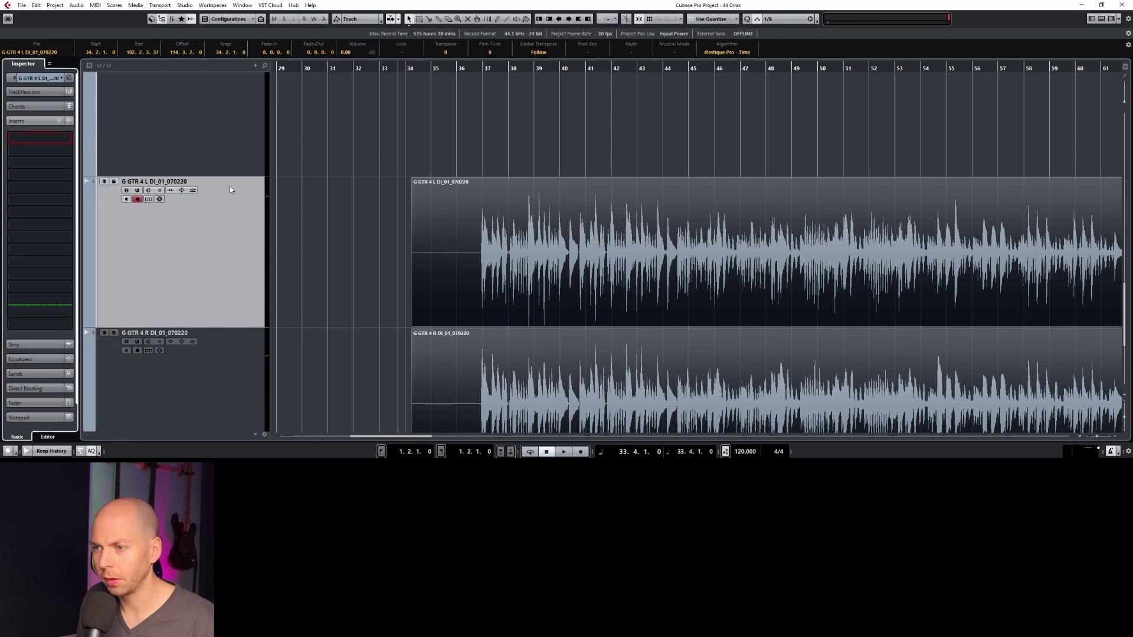
click(215, 371)
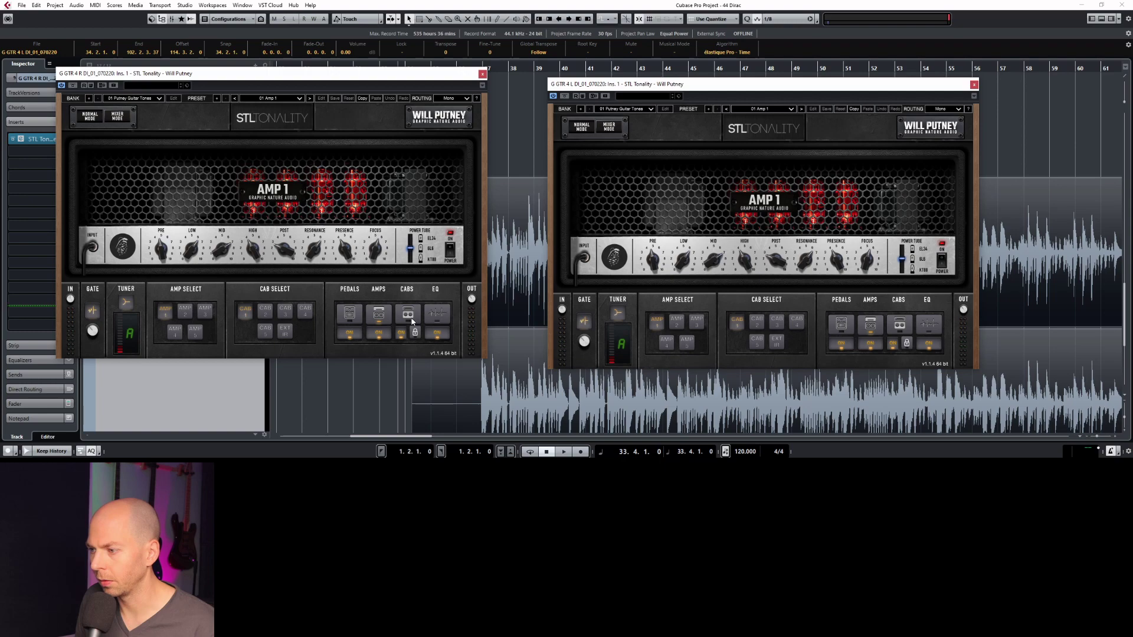
Show the CABS section in both STL Tonality amps, setting the left cabinet to EXT IR
click(407, 315)
click(399, 235)
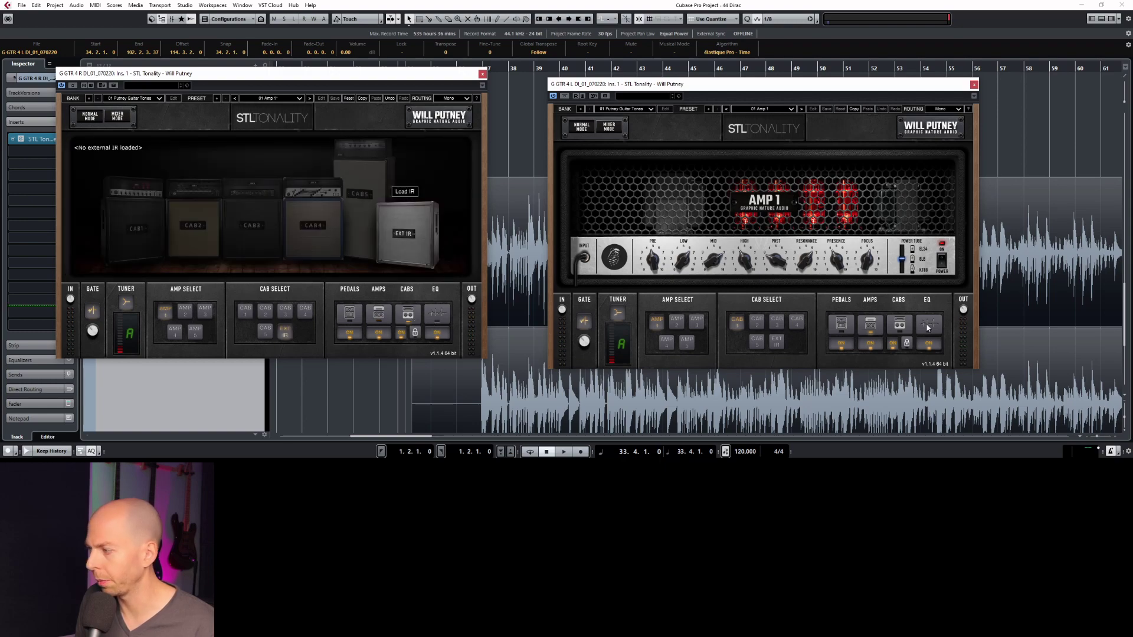
click(898, 324)
Load straight facing edge cone_07.wav into the right amp, bypass its cabinet, and play from bar 37
click(902, 203)
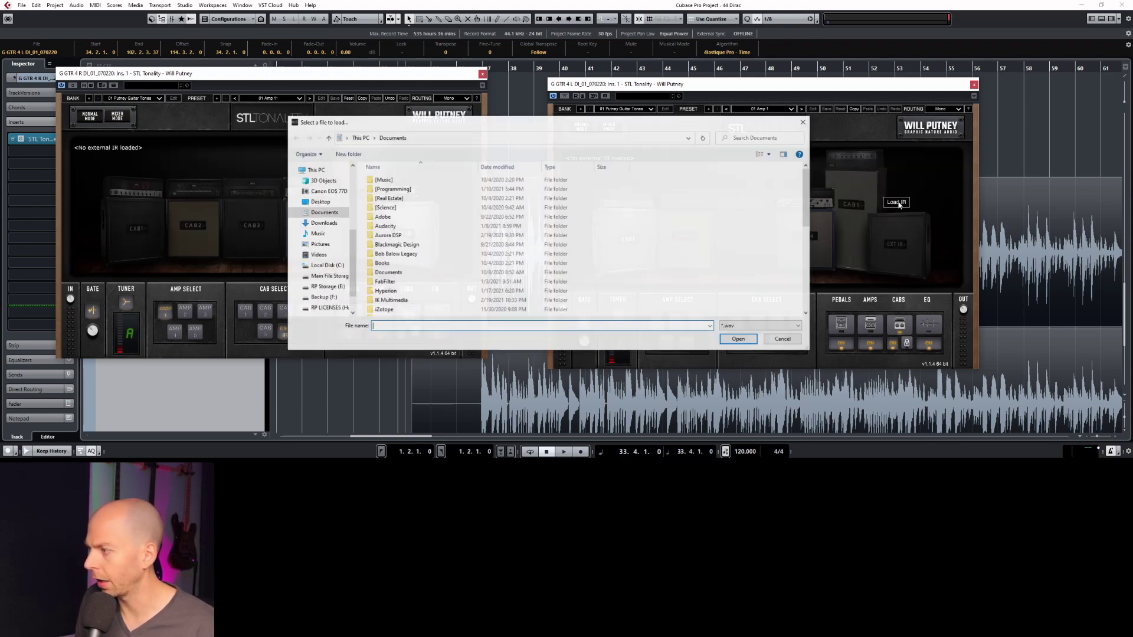
double_click(397, 190)
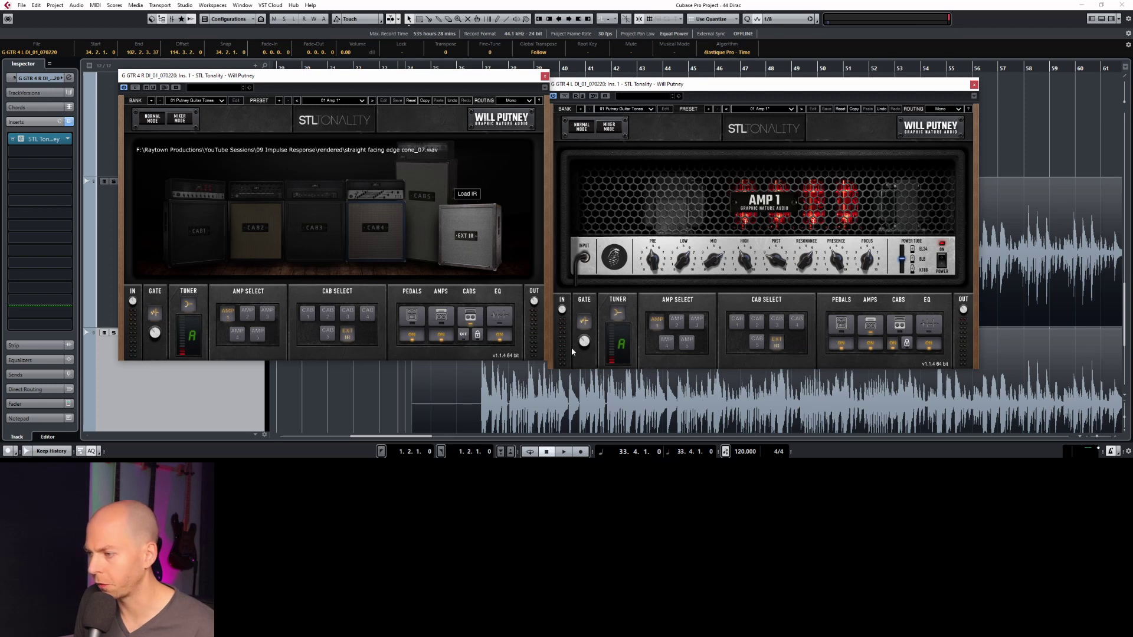
click(892, 344)
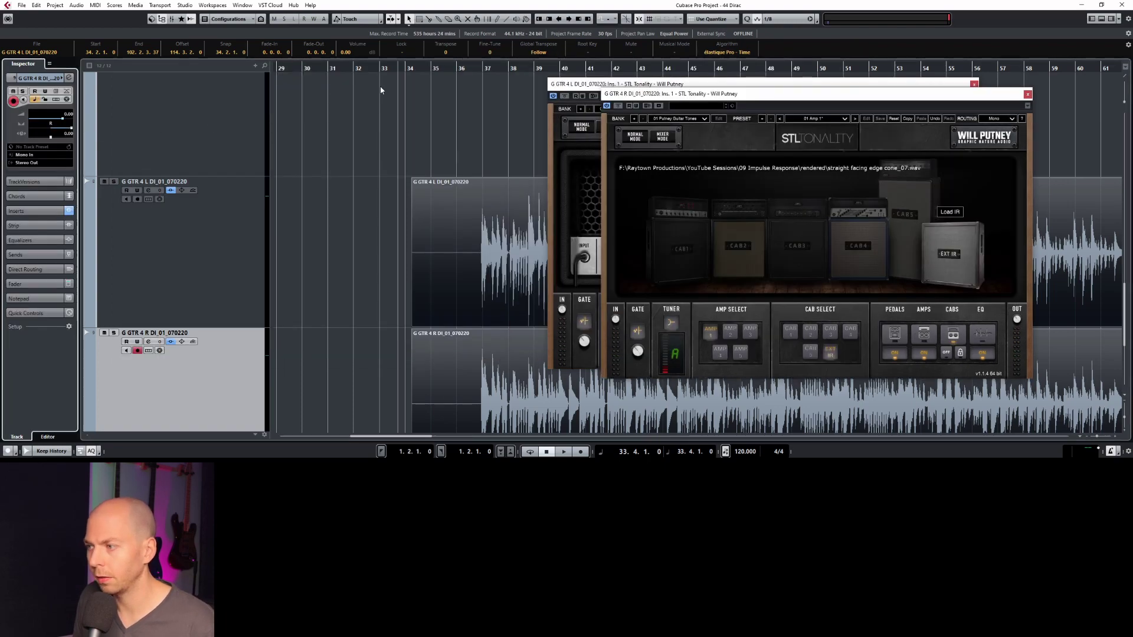
double_click(472, 68)
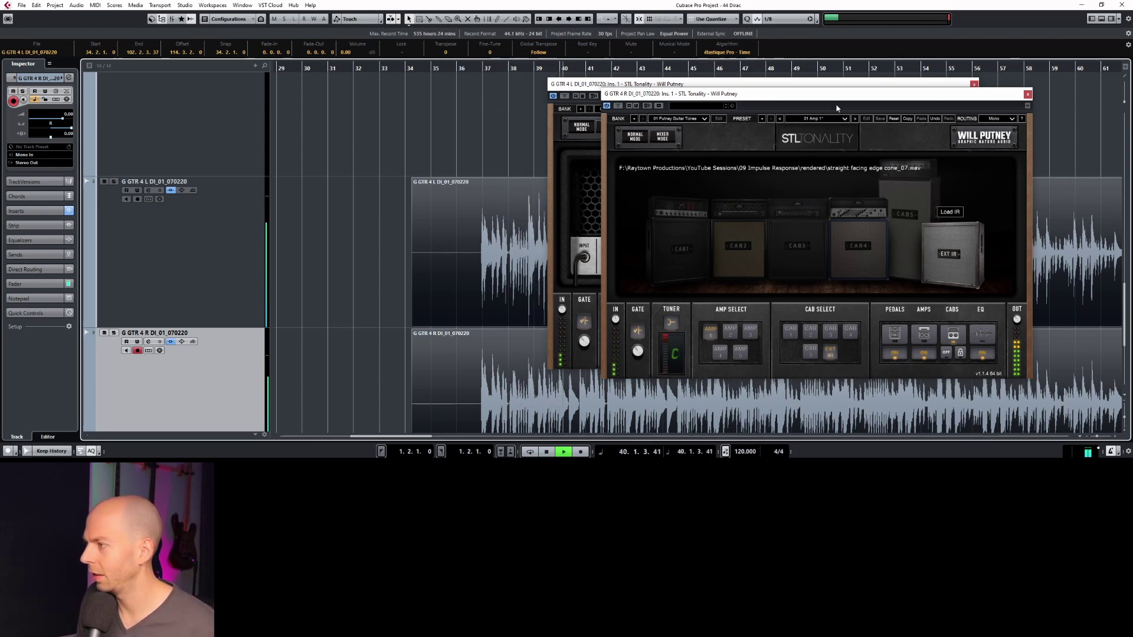
Switch the cabinet stage back on in both amps, select G GTR 4 L and stop playback
drag(836, 94, 356, 79)
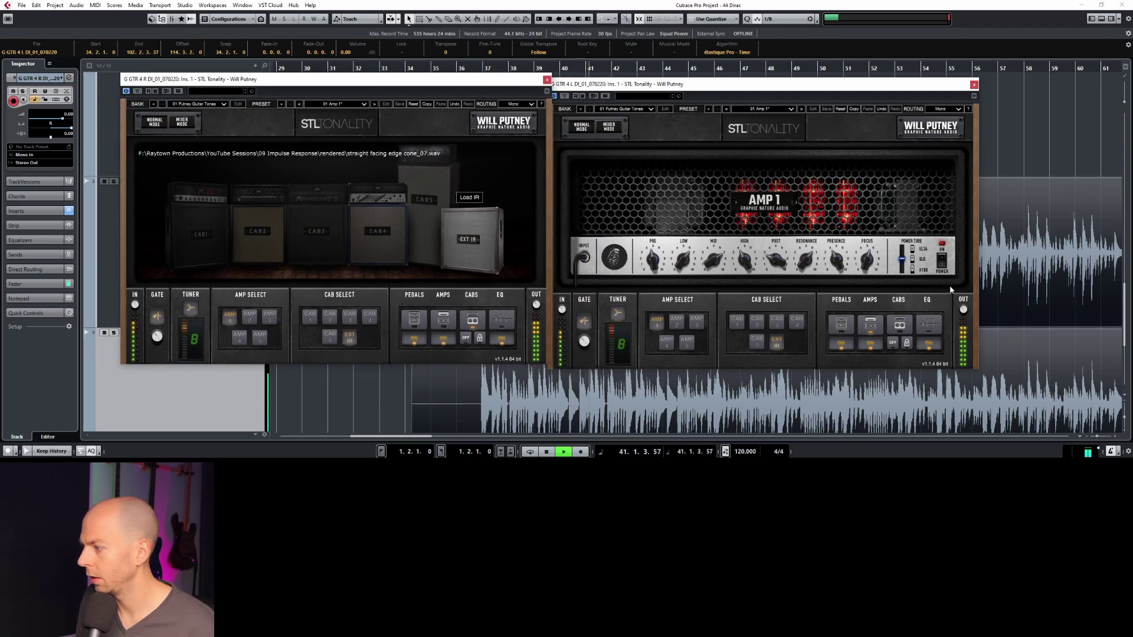
click(892, 343)
click(465, 339)
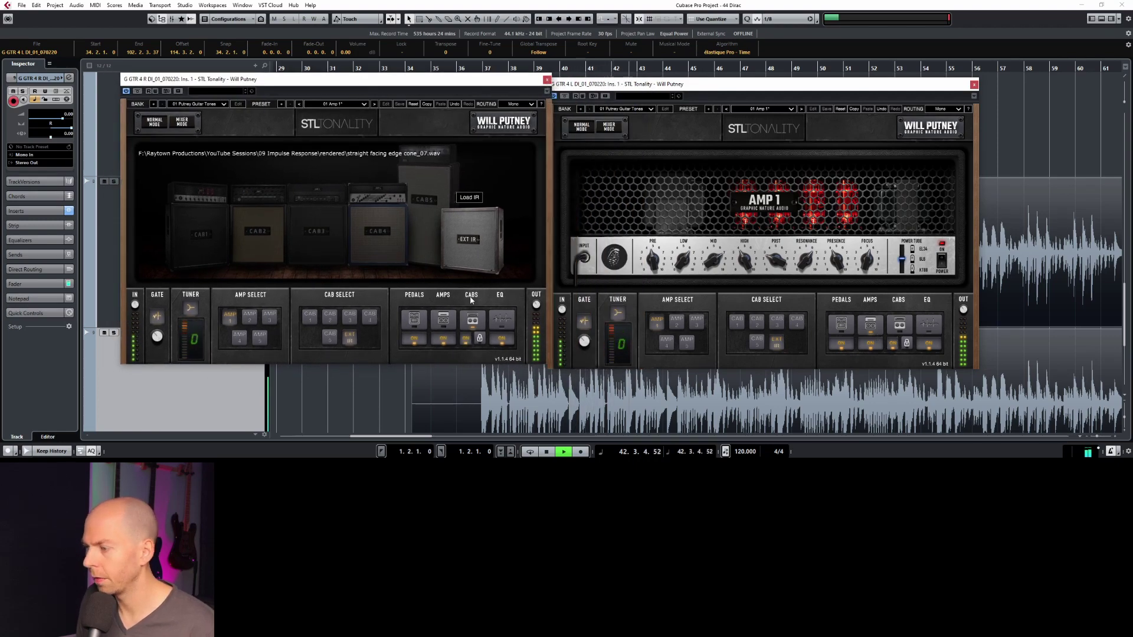
drag(412, 79, 823, 52)
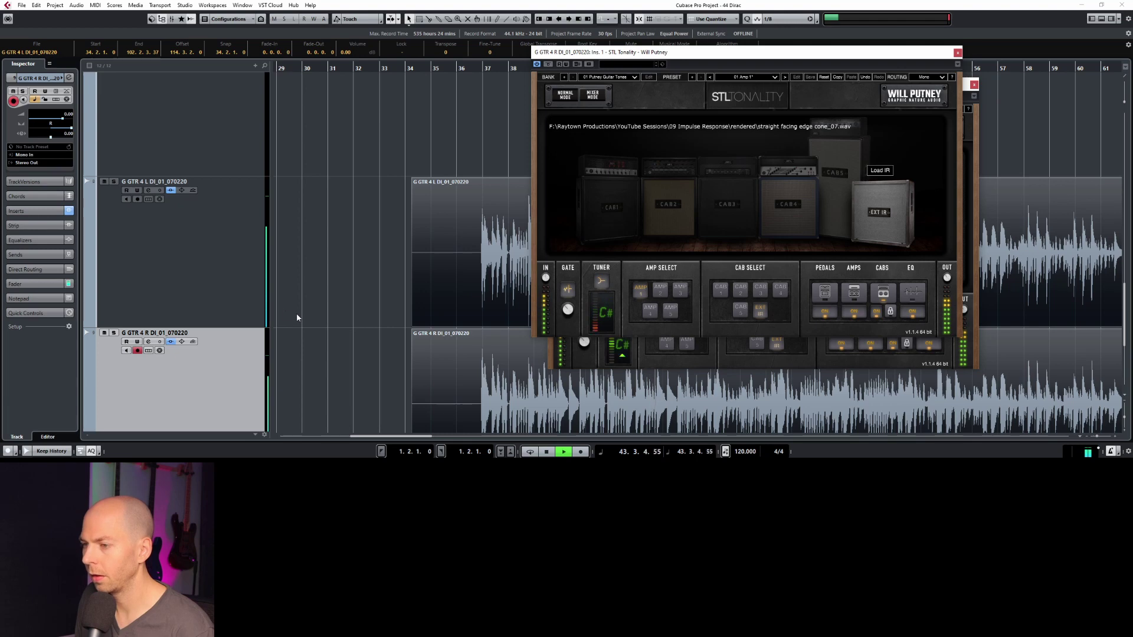
click(217, 292)
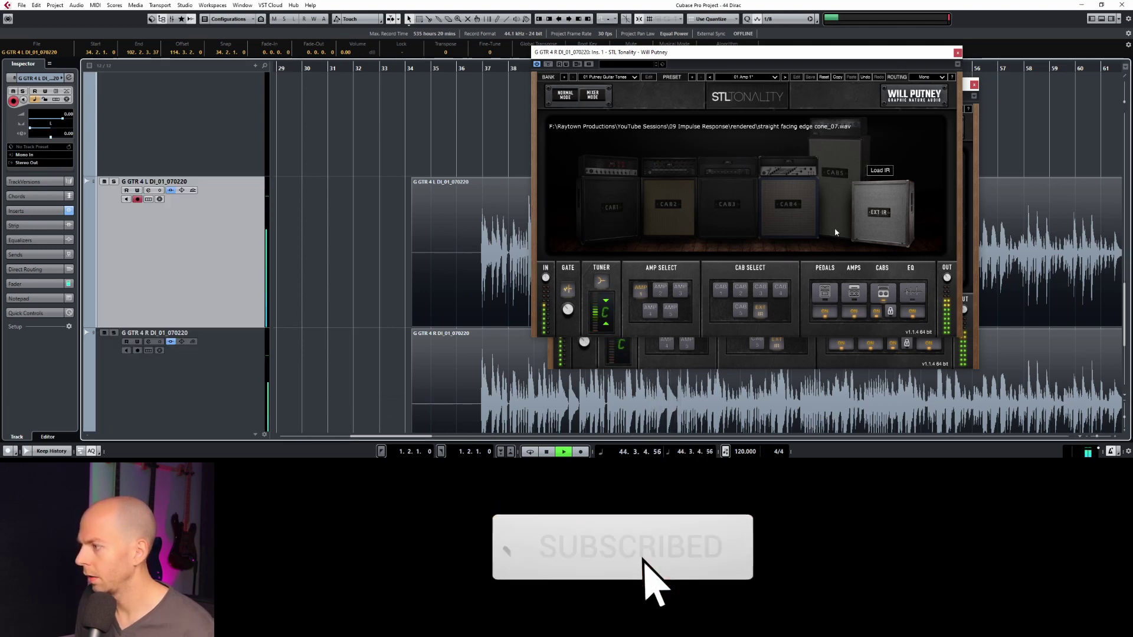
key(space)
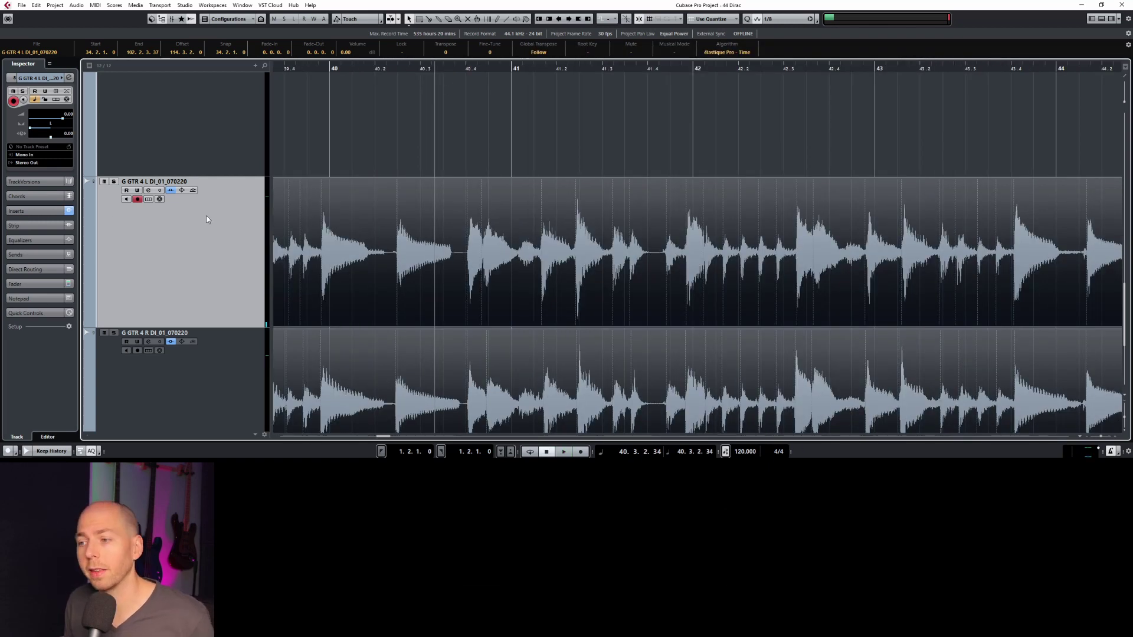
click(24, 210)
Add Ignite NadIR and then FenrIR as inserts on the G GTR 4 L track
click(35, 152)
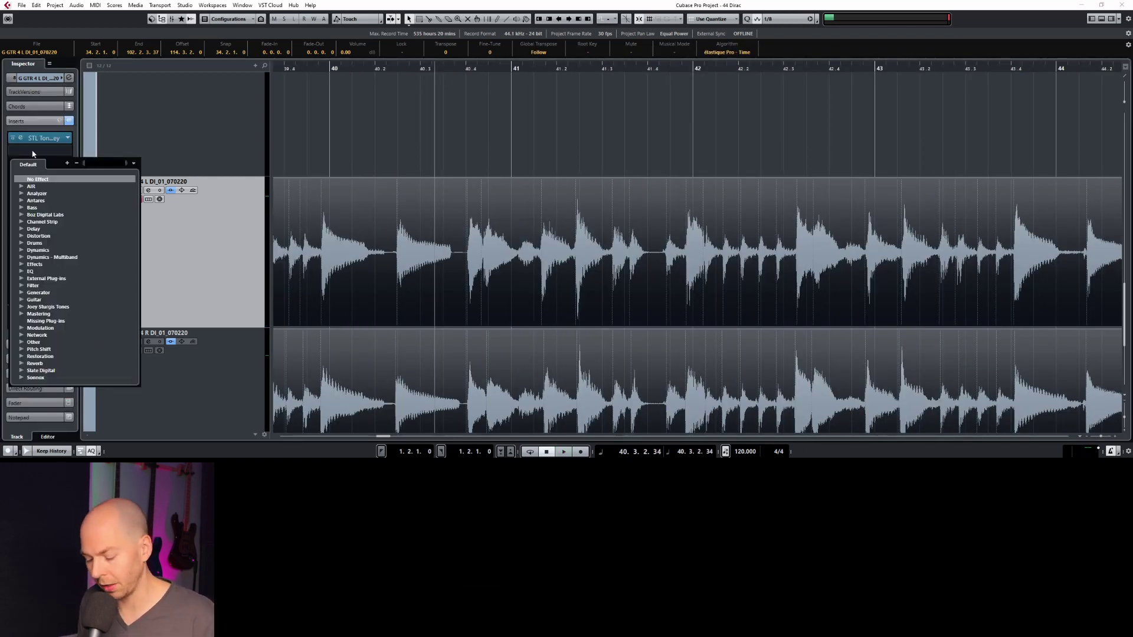
text(nad)
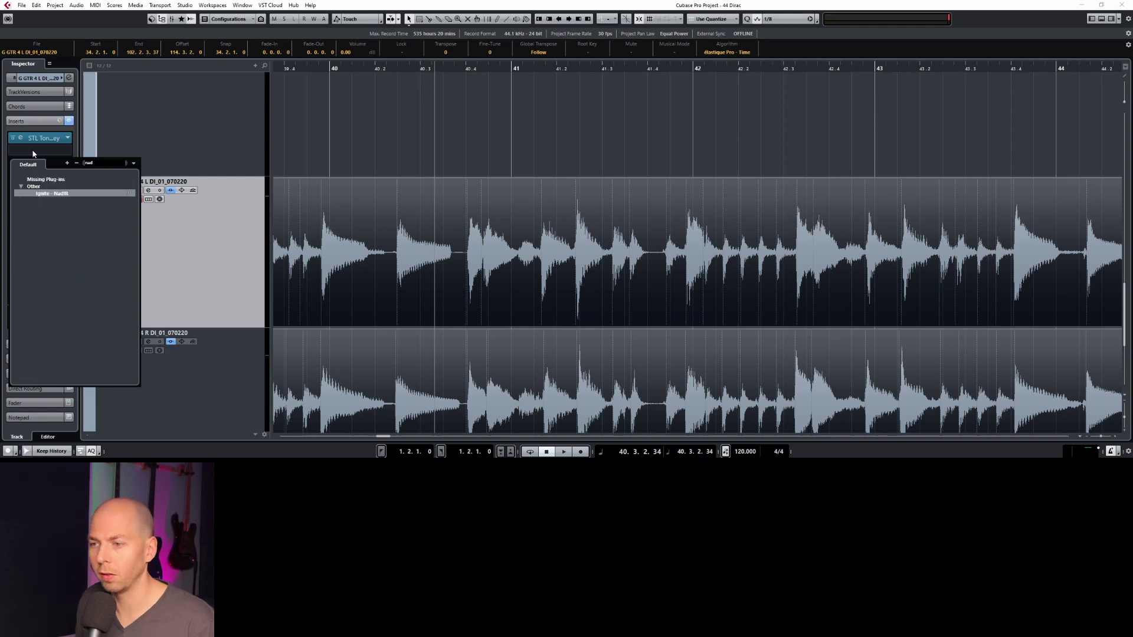
click(58, 193)
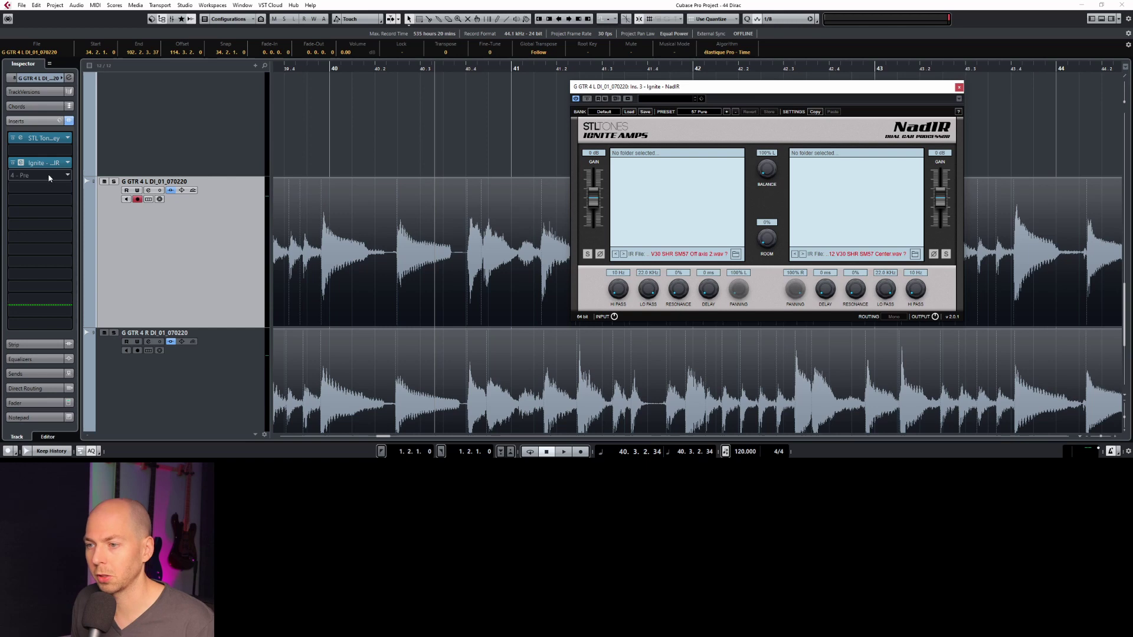
click(49, 178)
click(42, 175)
click(42, 175)
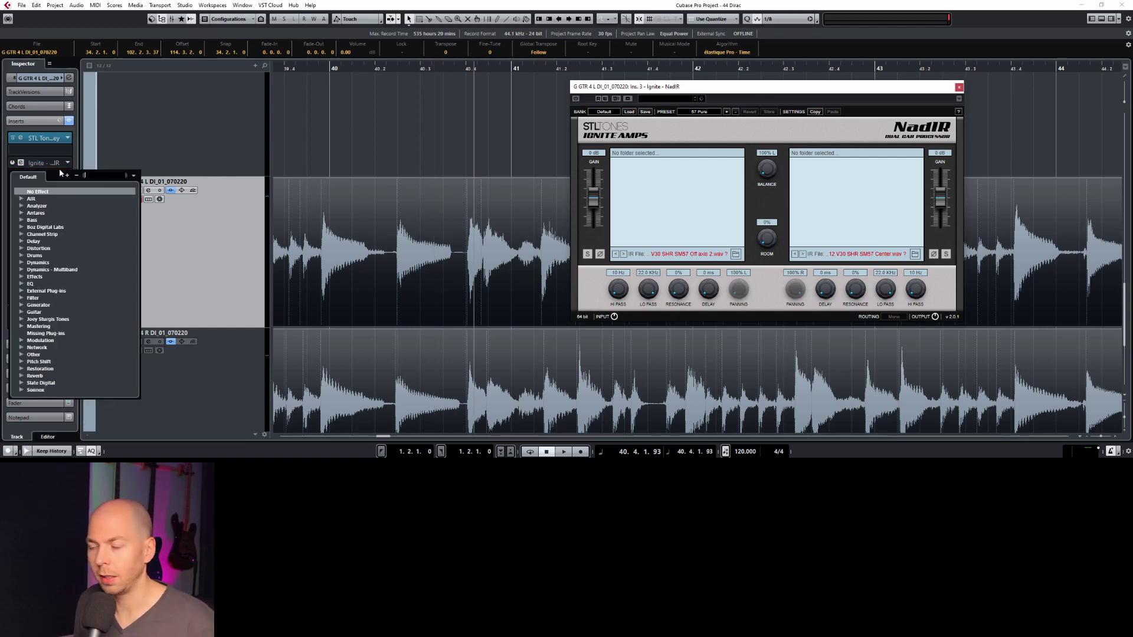
text(fen)
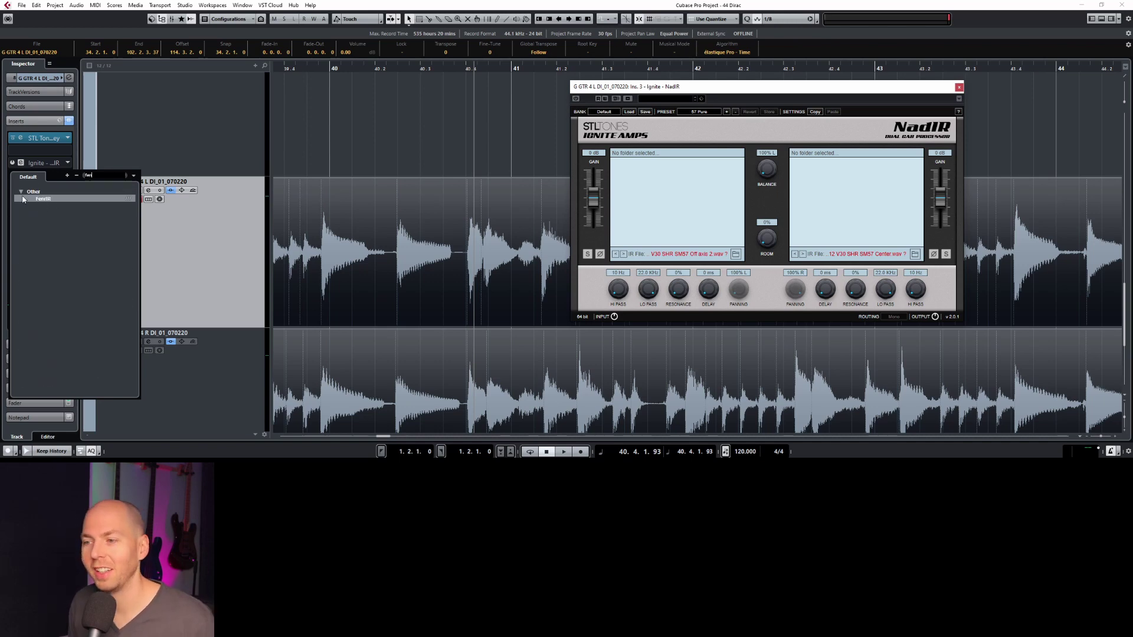
click(55, 200)
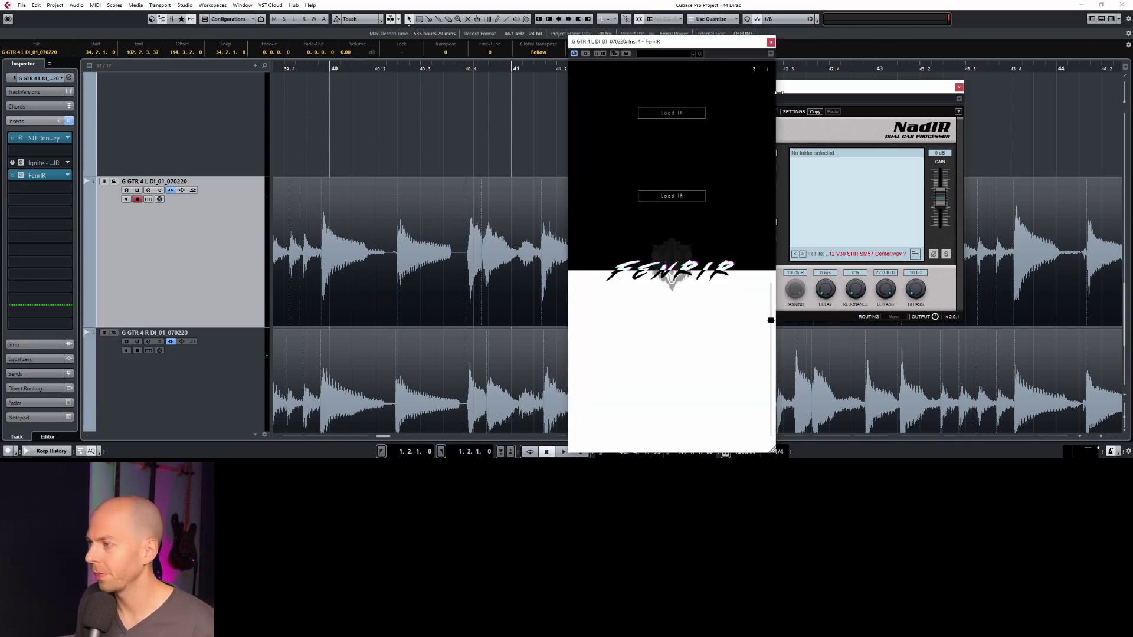
Load straight facing edge cone_07.wav into FenrIR and view it as waveform and frequency response
click(671, 112)
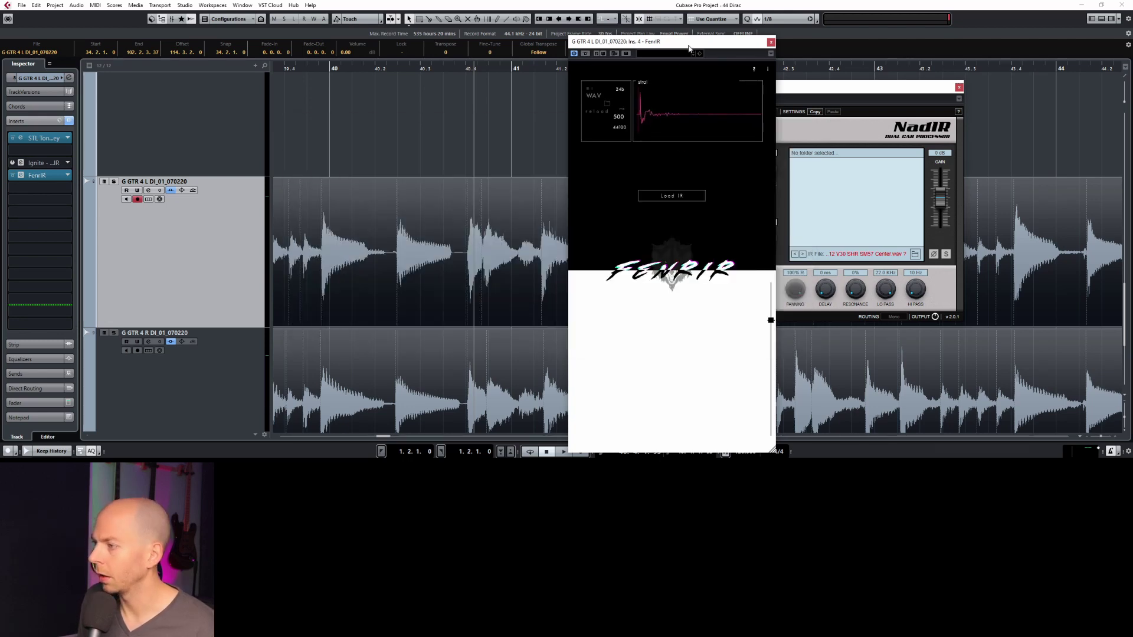
drag(607, 42, 398, 30)
click(397, 94)
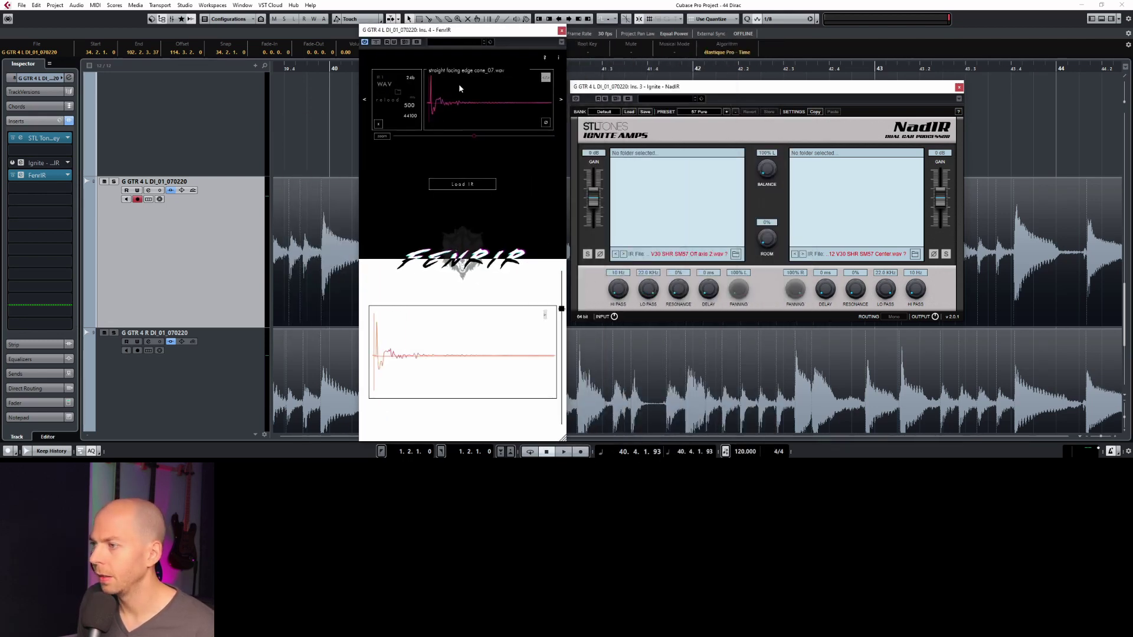
click(544, 83)
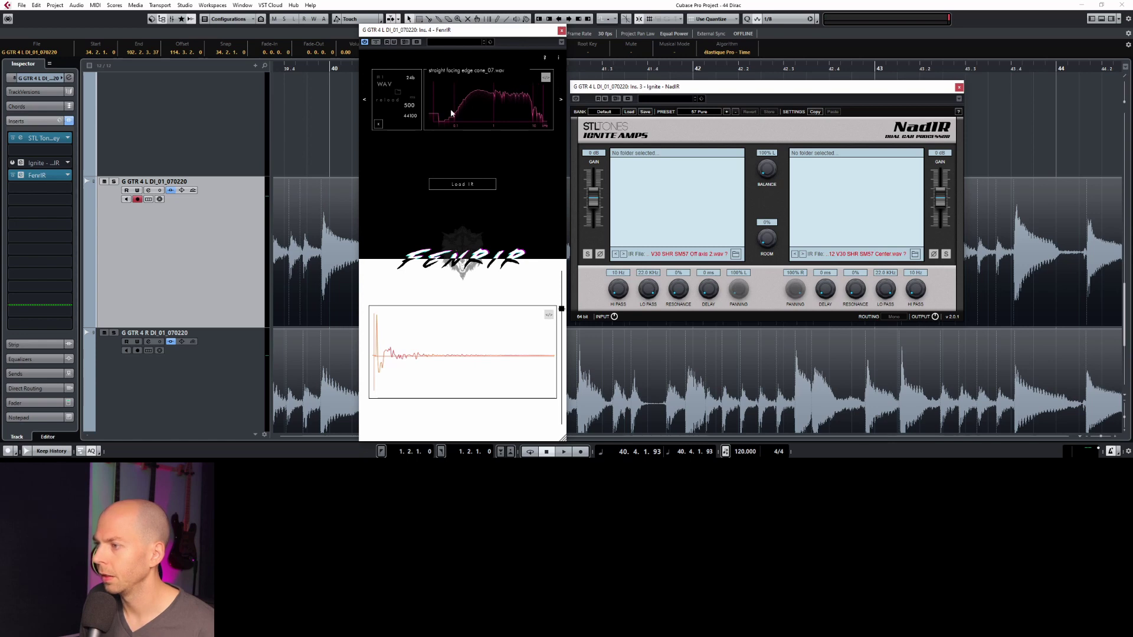
click(547, 315)
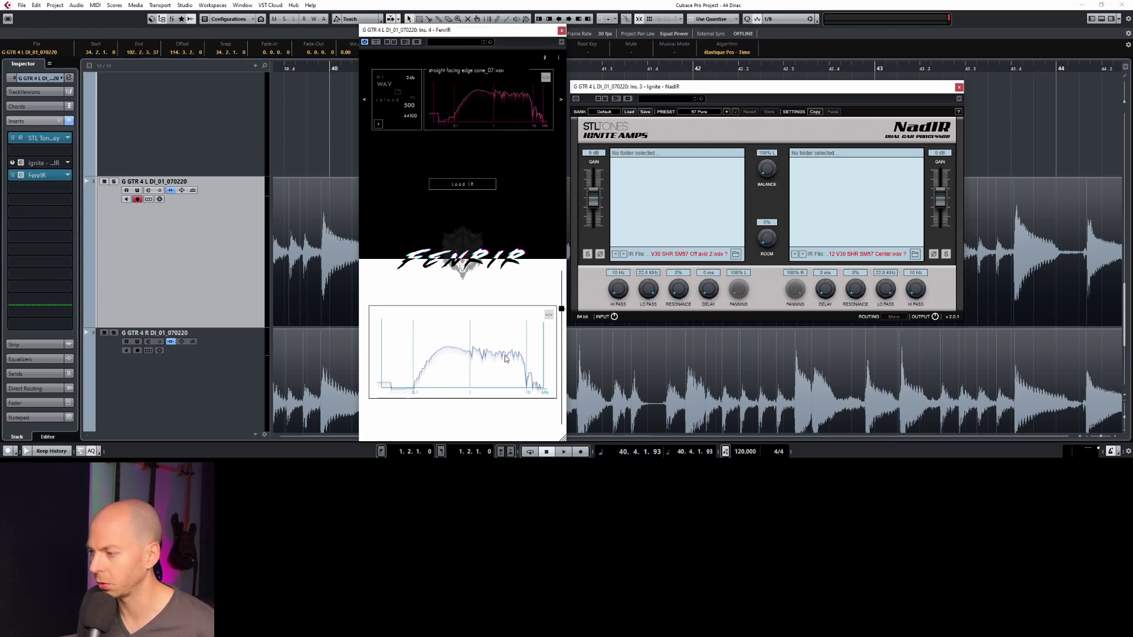
click(21, 137)
Replace STL Tonality on G GTR 4 L with Amped Roots, found by searching 'amp'
click(62, 137)
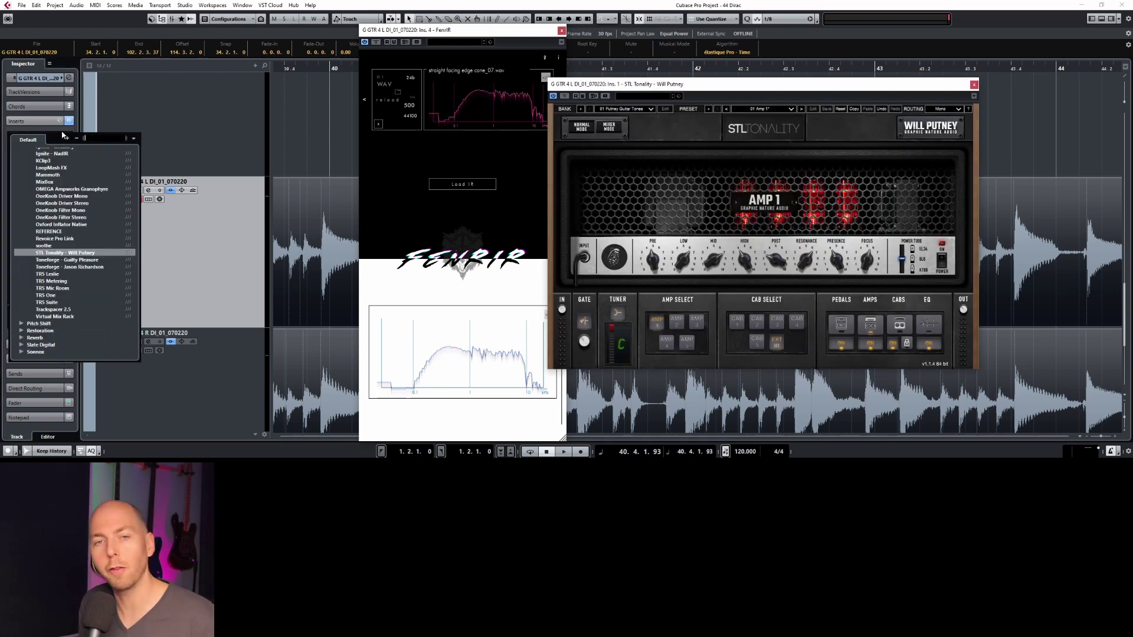
text(amp)
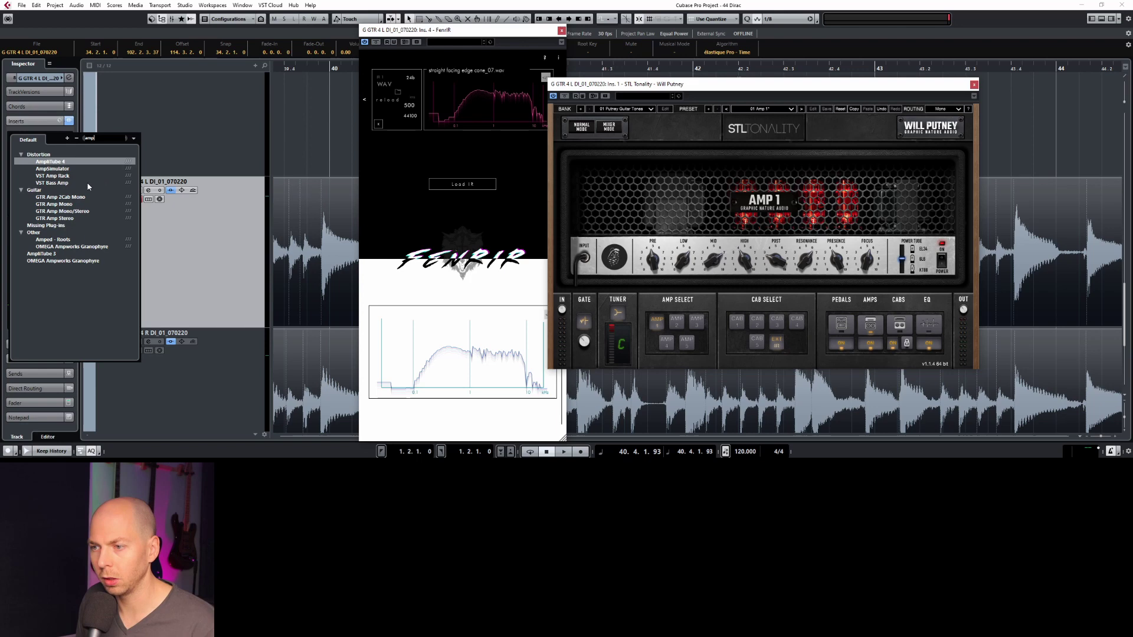
click(55, 239)
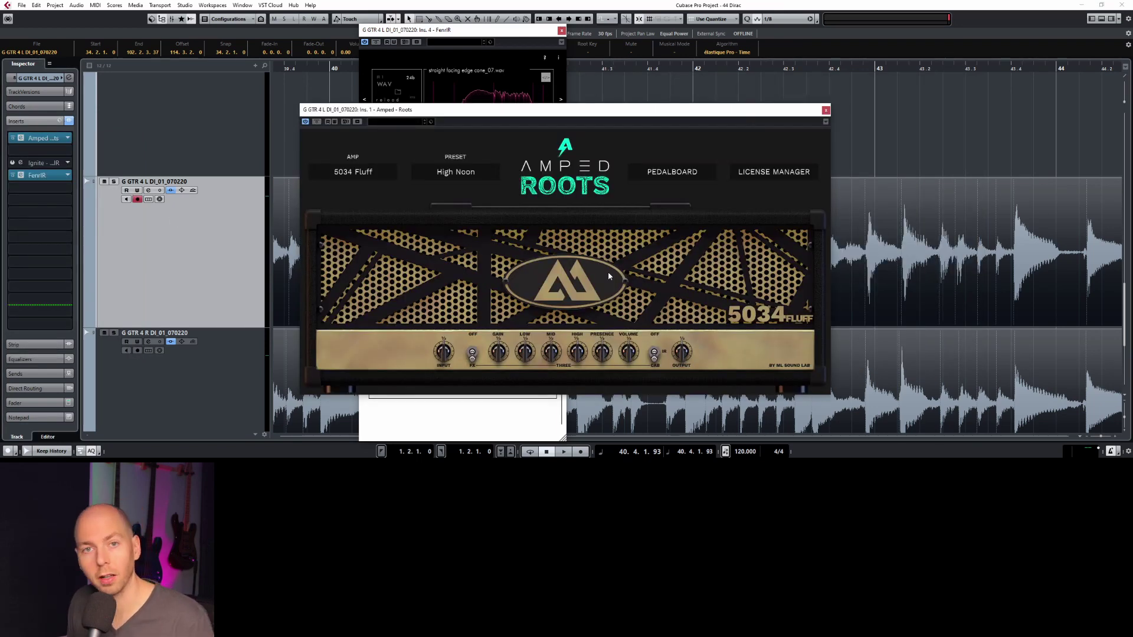
Arrange the Amped Roots and FenrIR plugin windows side by side, then return to the project
drag(681, 115, 879, 60)
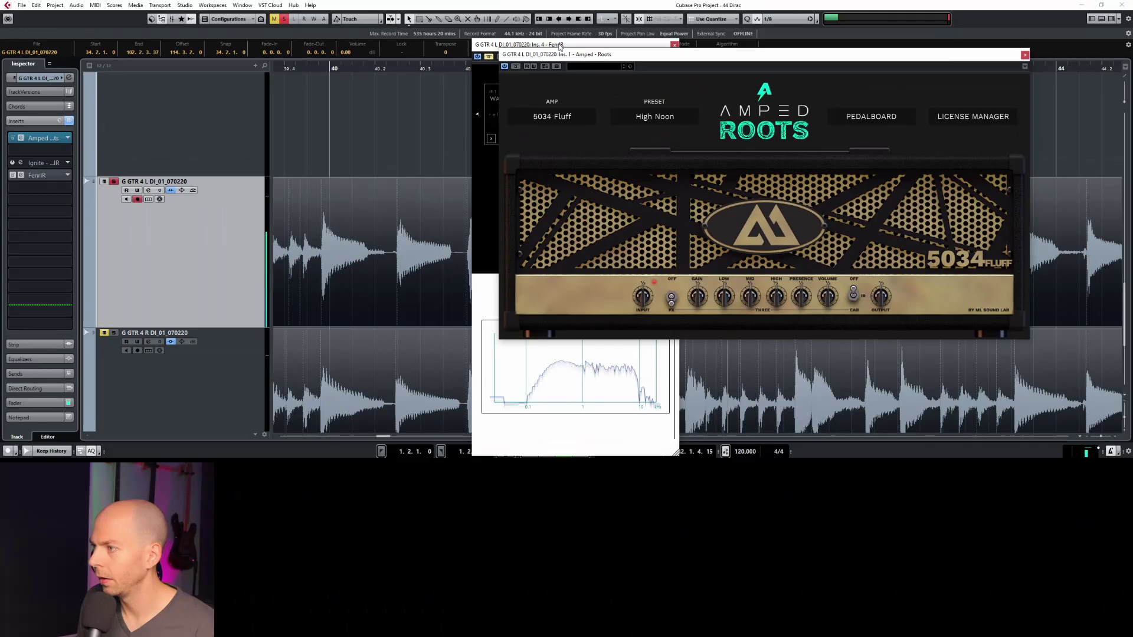
click(488, 57)
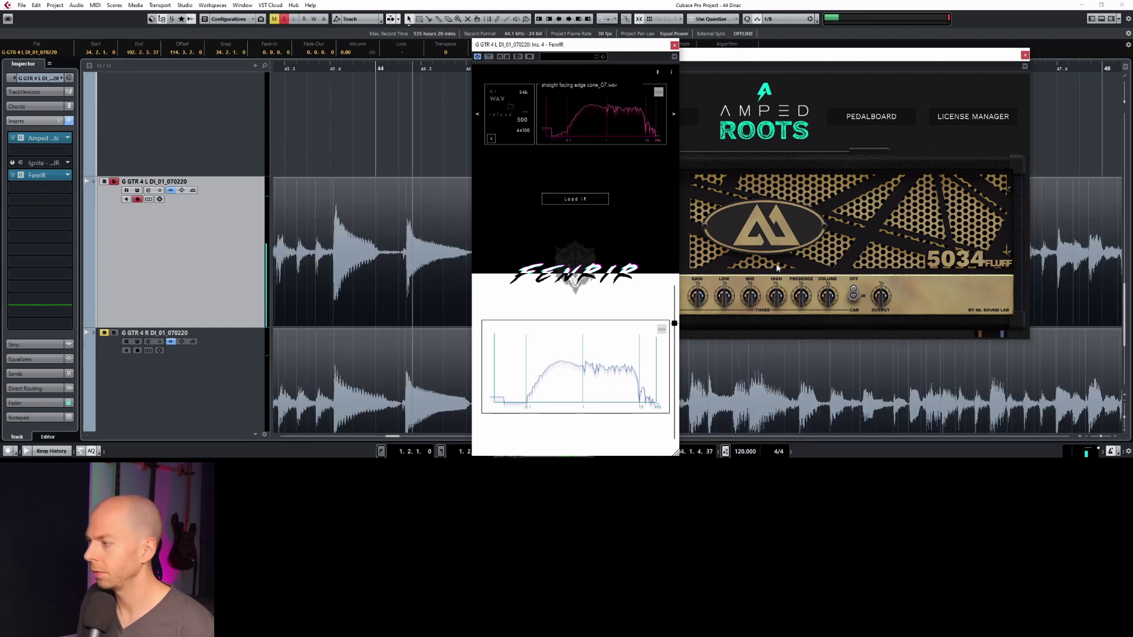
click(762, 78)
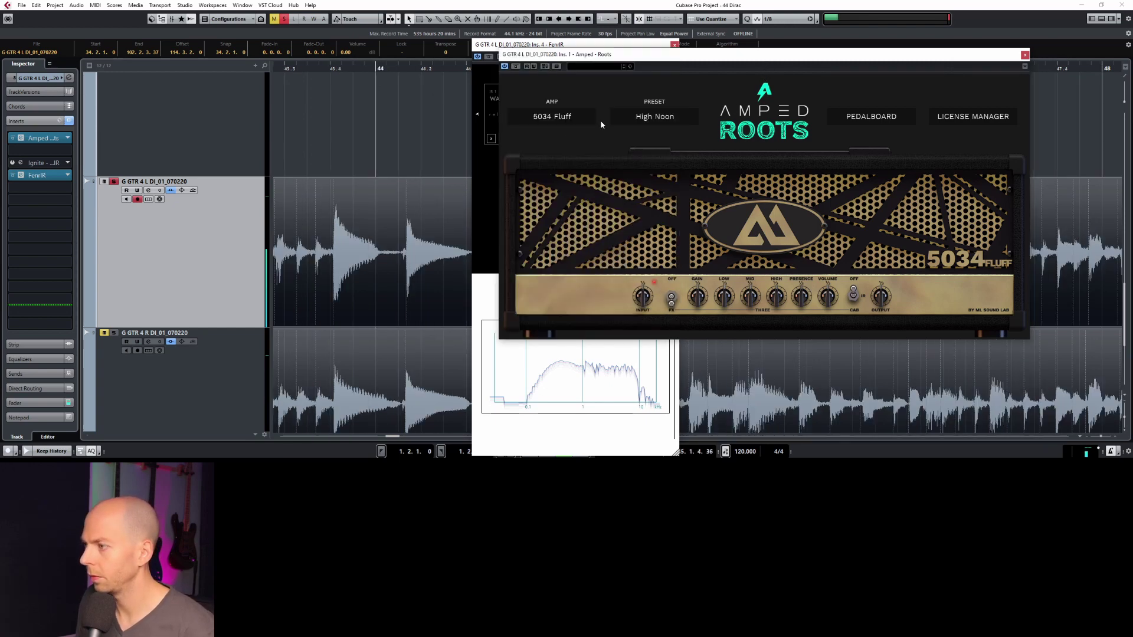
drag(552, 46, 455, 48)
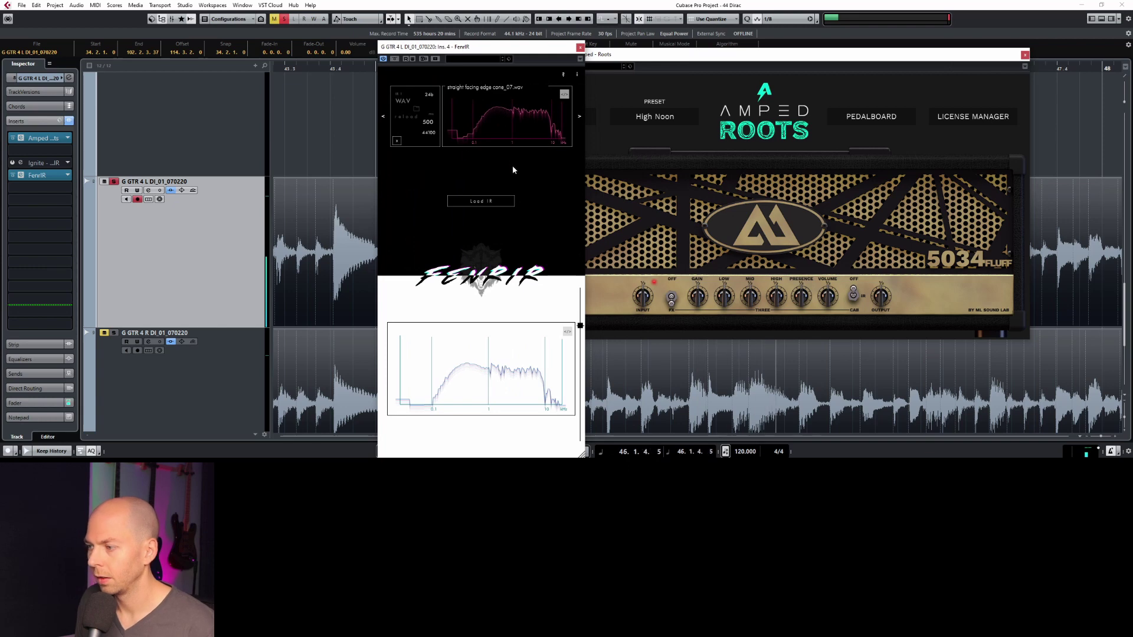
click(194, 266)
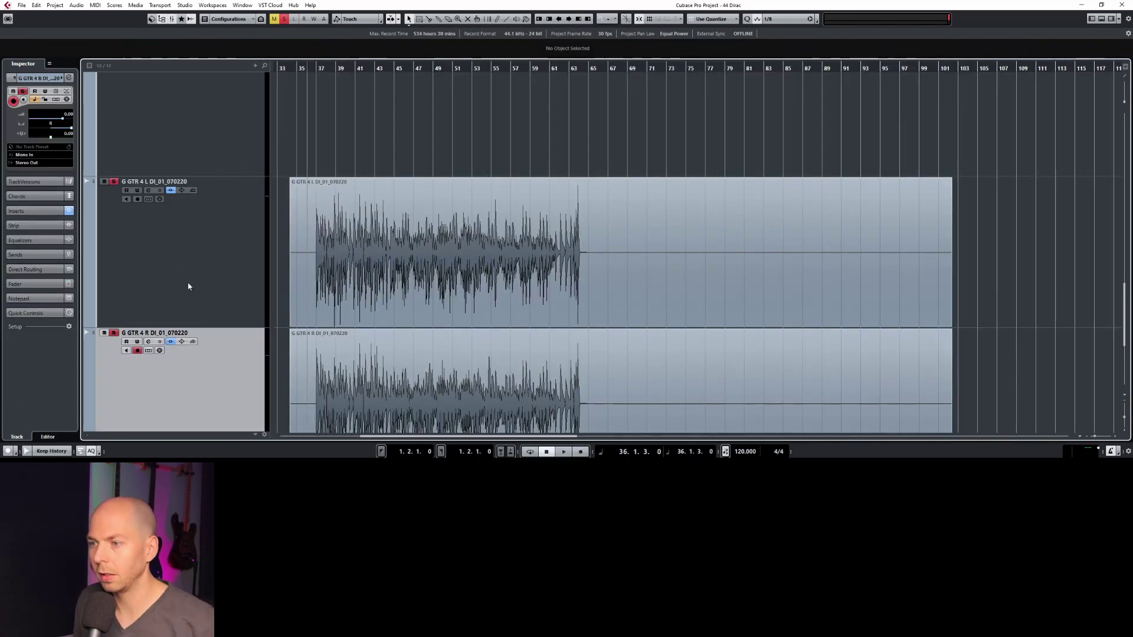
Play G GTR 4 L from bar 36 through the Amped Roots and FenrIR chain
click(189, 286)
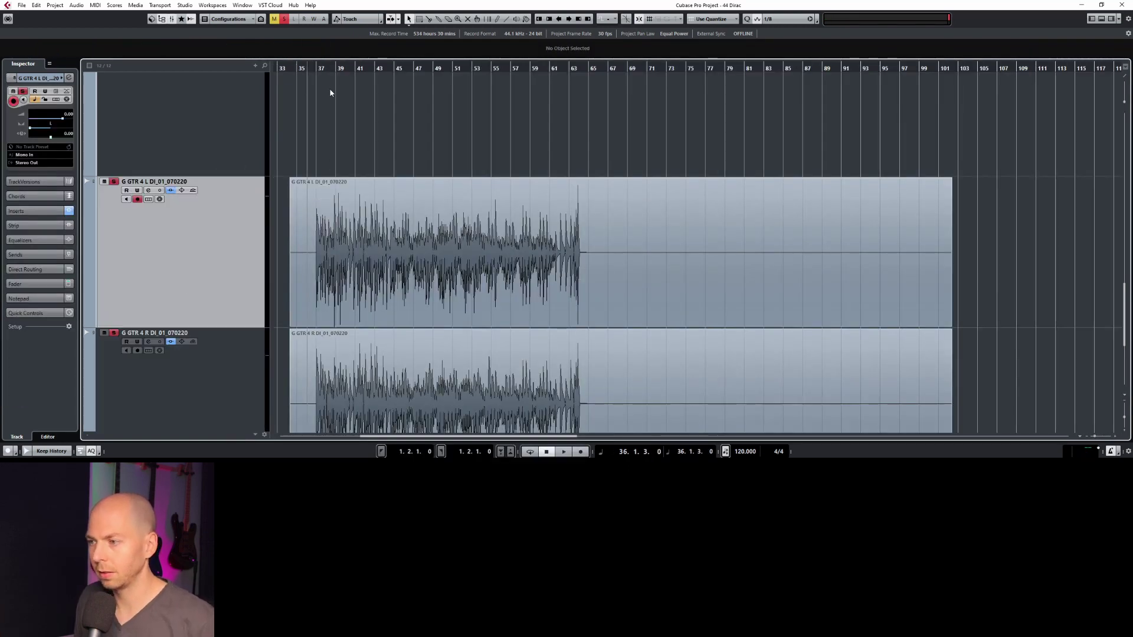
click(319, 94)
scroll(301, 93, up, 5)
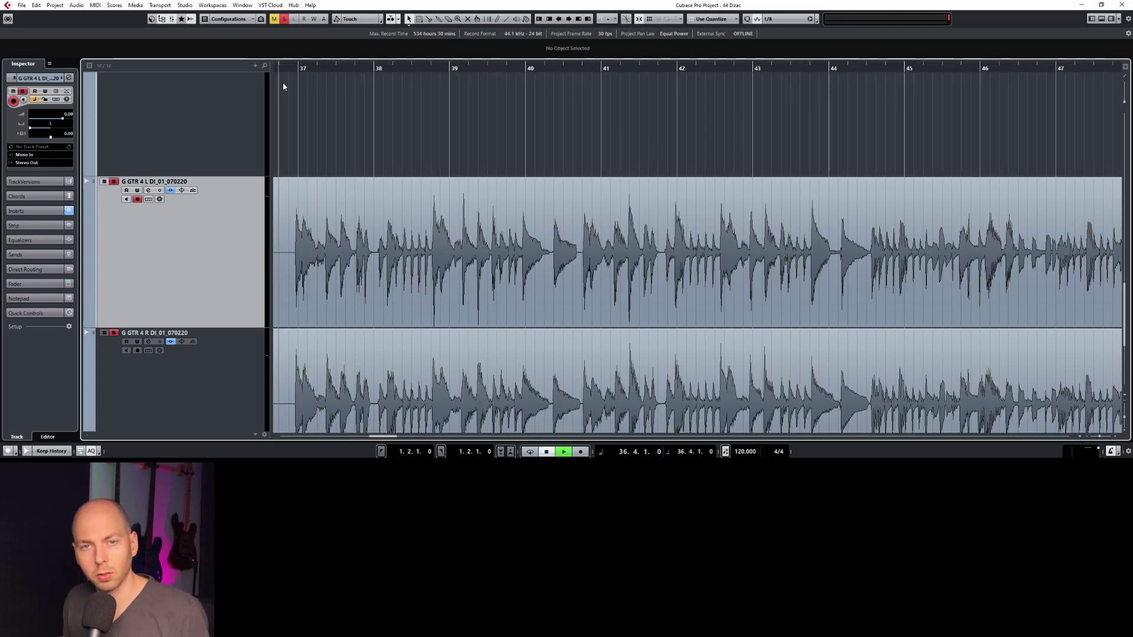
click(283, 86)
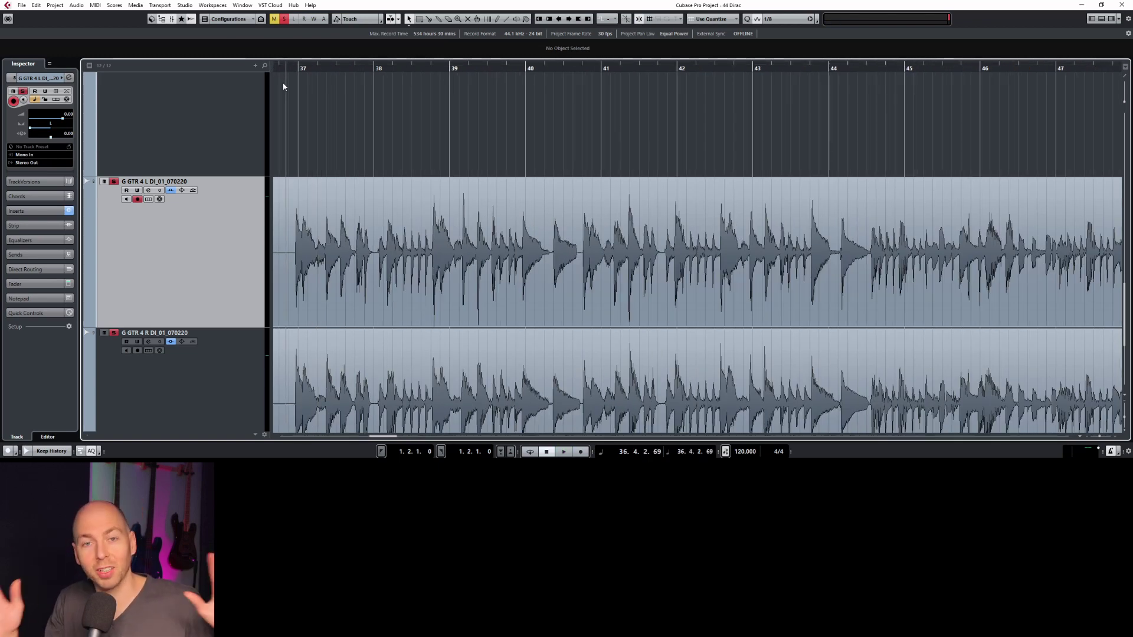
key(space)
click(35, 211)
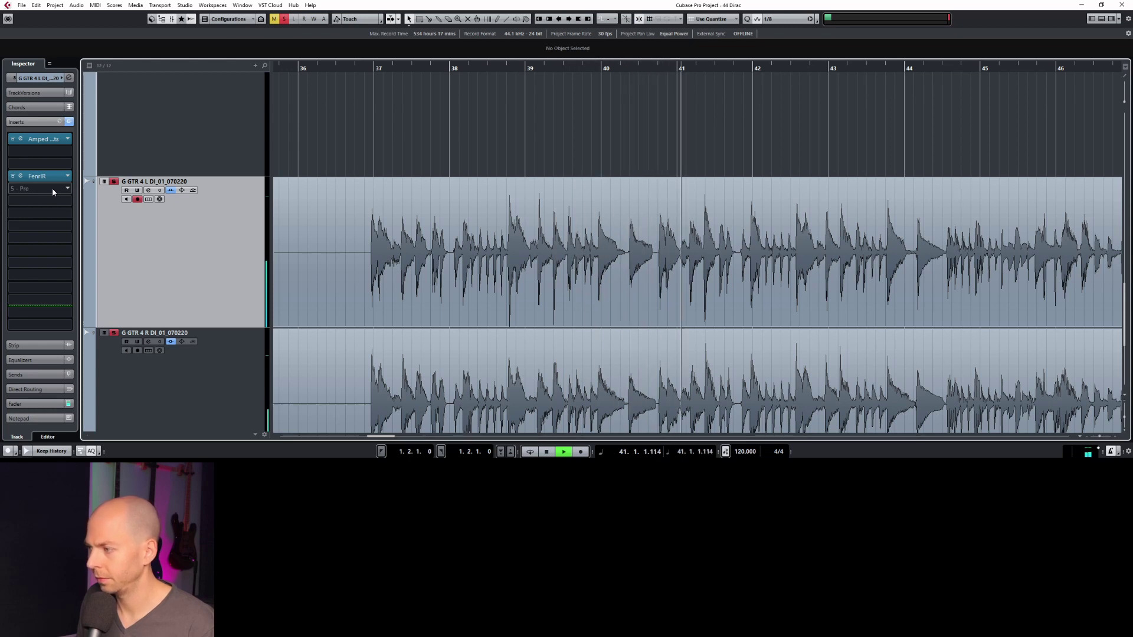
key(space)
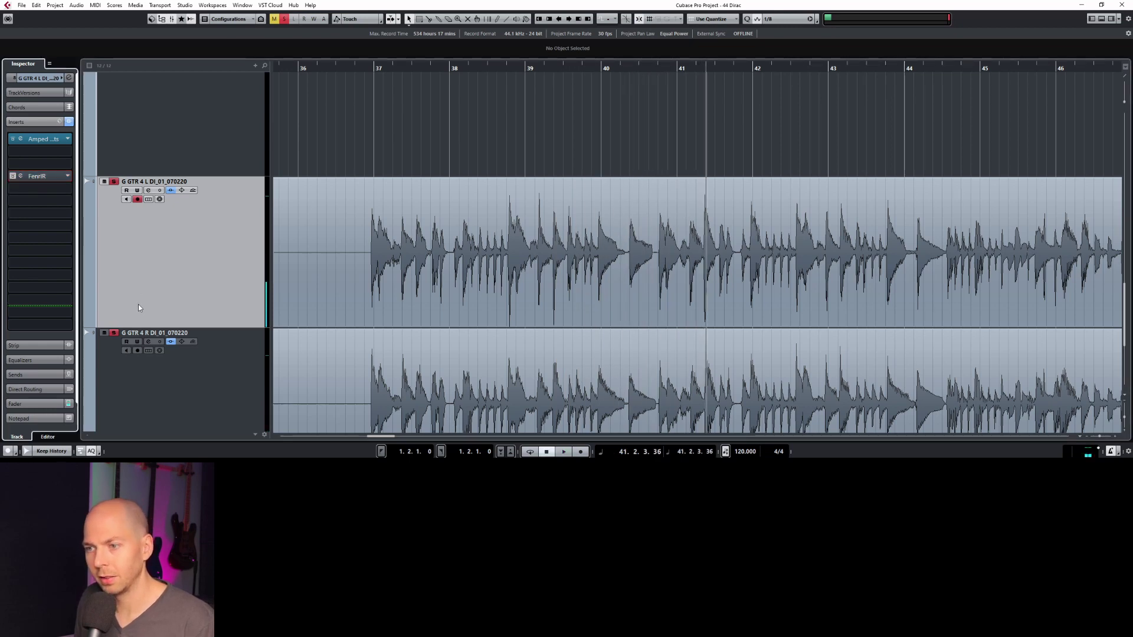
Bypass the FenrIR insert on G GTR 4 R to compare the sound without it
key(Down)
click(13, 176)
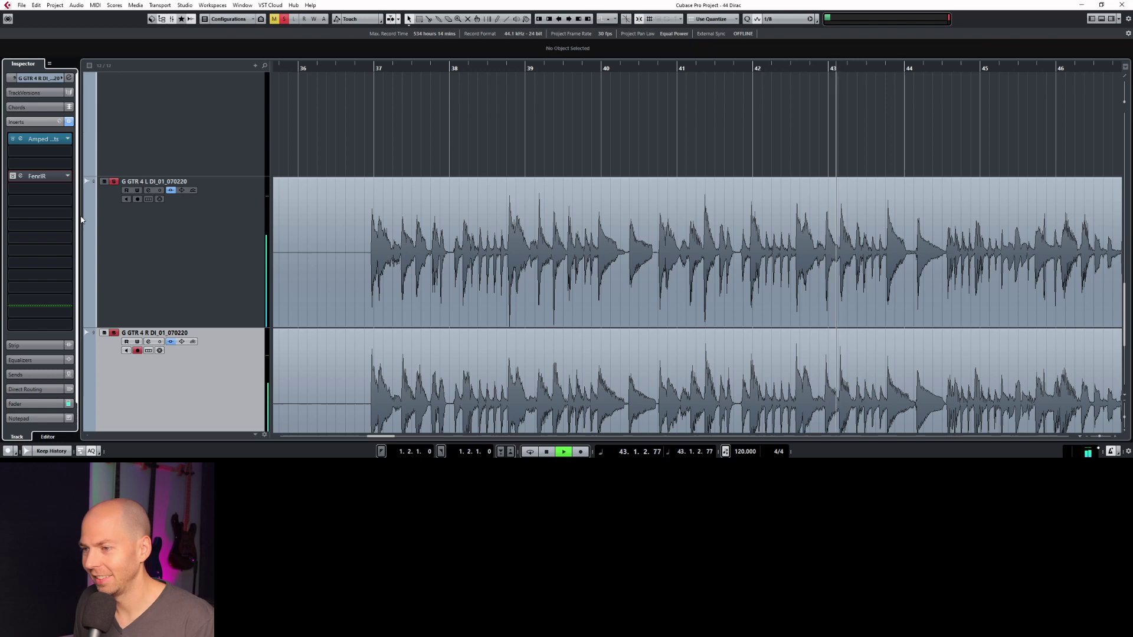
key(space)
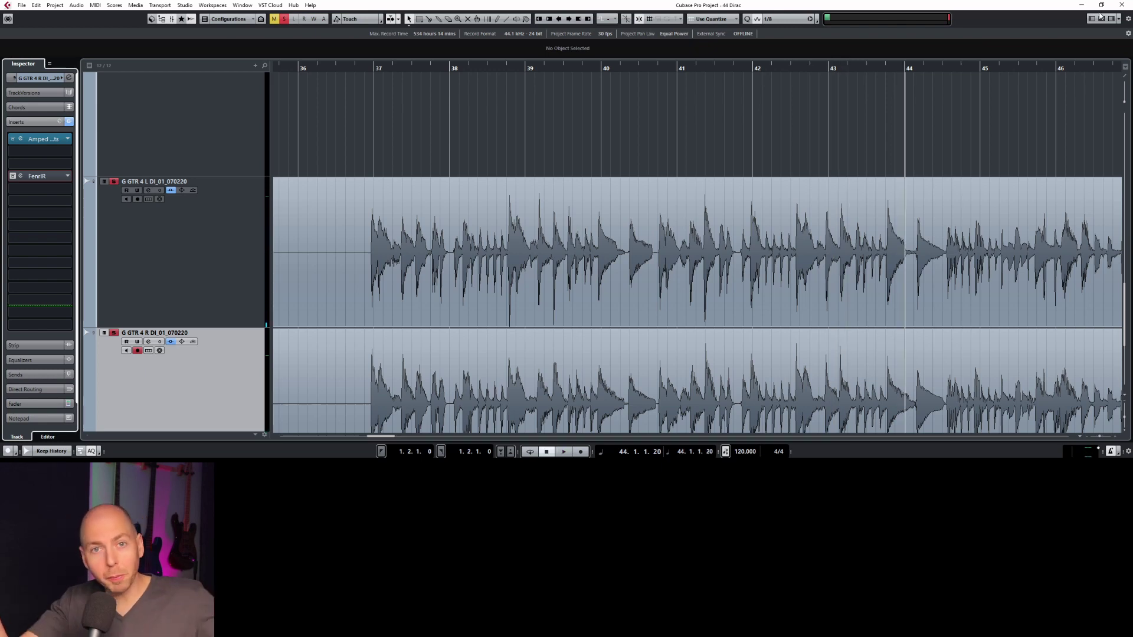